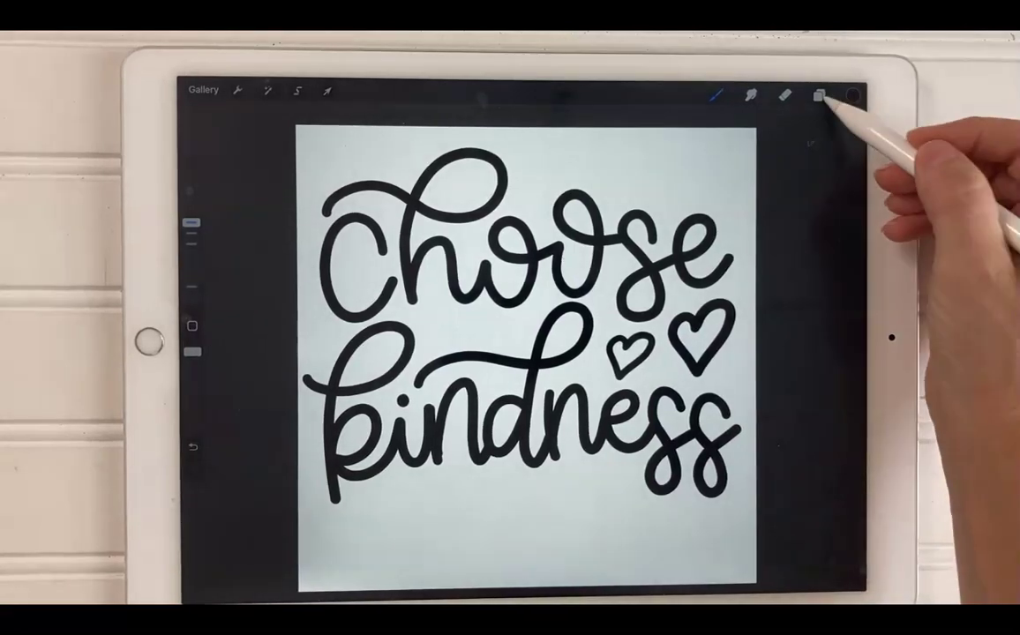
Step: Hide the white Background color layer in Procreate's Layers list
{"action": "left_click", "coordinate": [819, 96]}
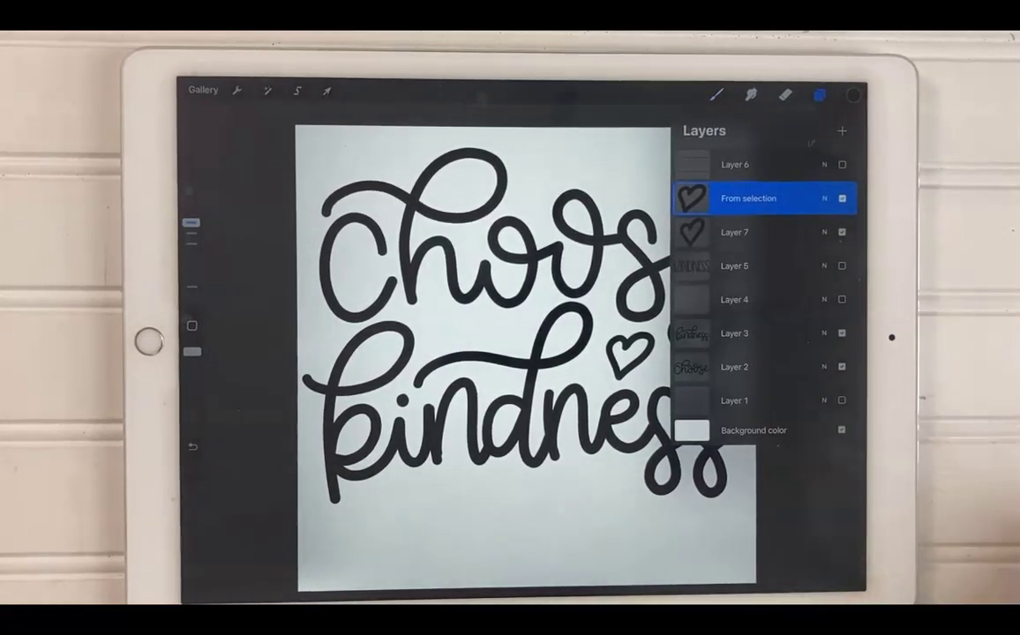
{"action": "left_click", "coordinate": [842, 430]}
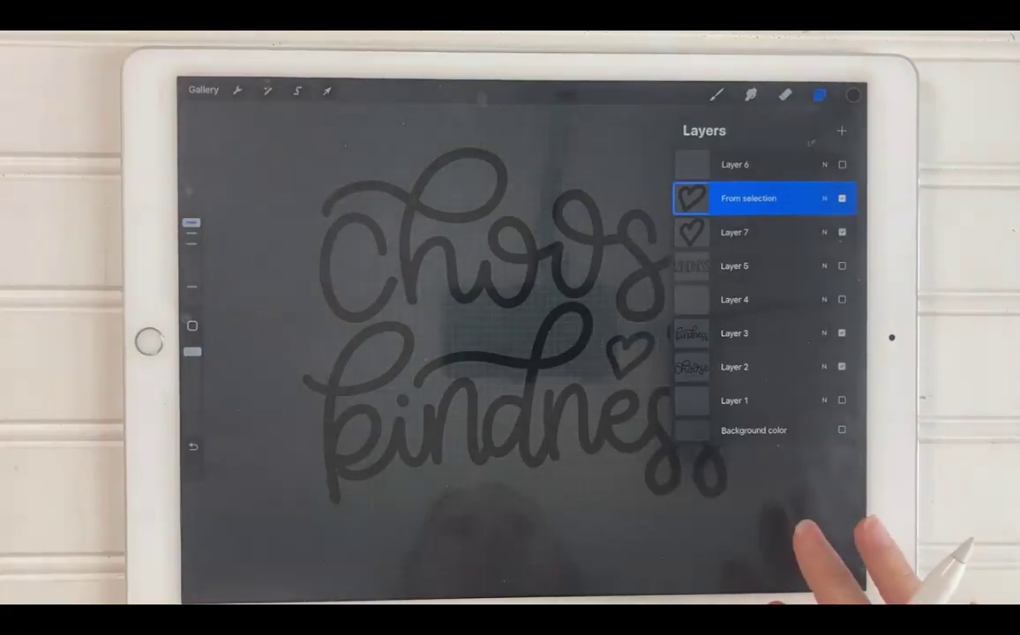
{"action": "left_click", "coordinate": [799, 531]}
Step: Export the lettering as a PNG and send a copy via AirDrop
{"action": "left_click", "coordinate": [236, 90]}
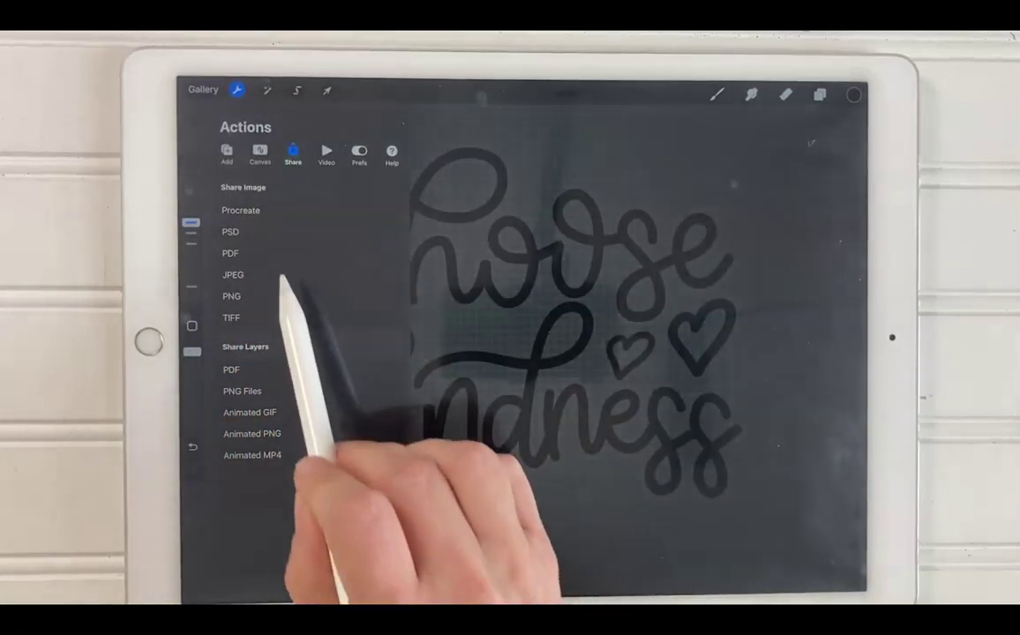
{"action": "left_click", "coordinate": [231, 296]}
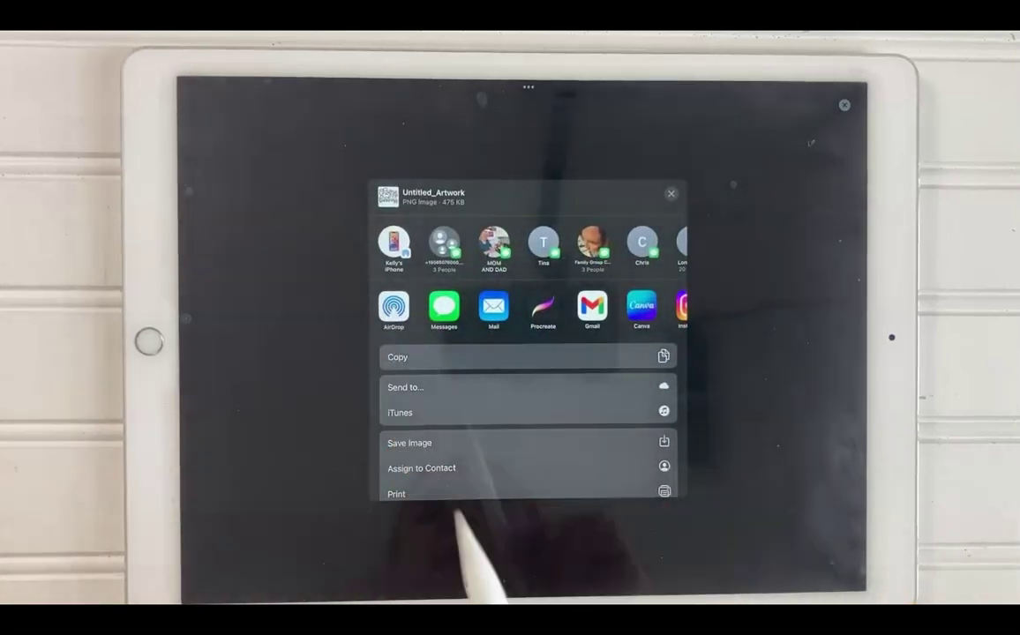
{"action": "left_click", "coordinate": [393, 306]}
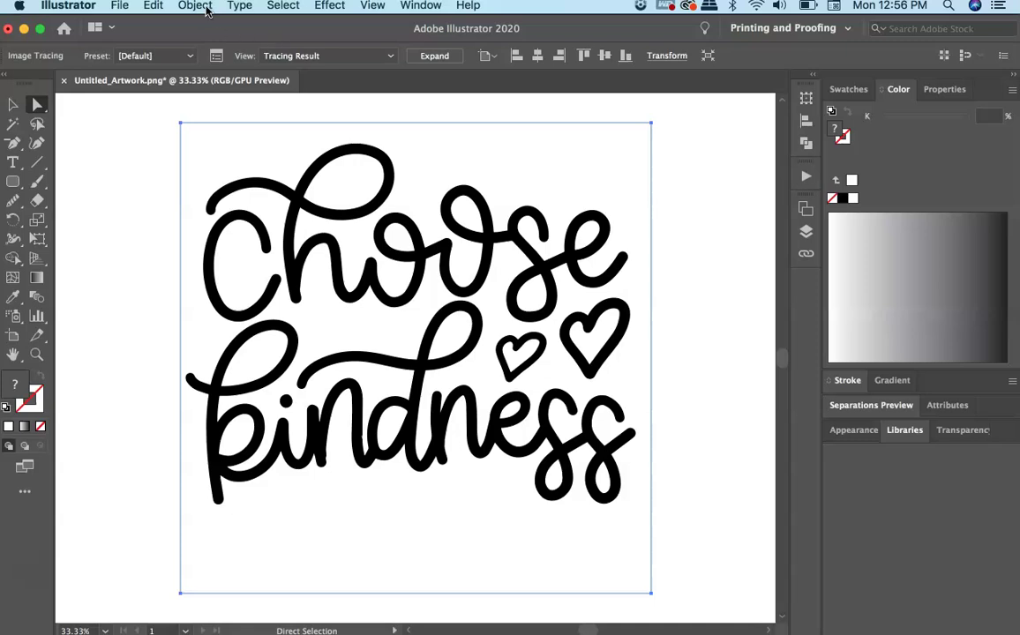
Step: Enable Ignore White in the Image Trace panel's Advanced settings, leaving 20 traced paths
{"action": "left_click", "coordinate": [419, 7]}
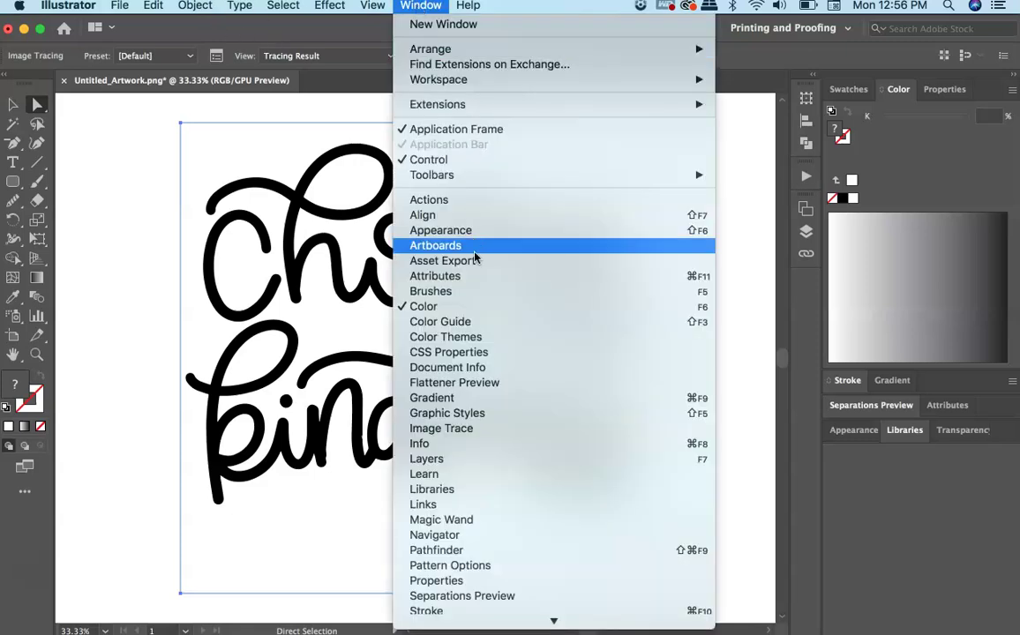
{"action": "left_click", "coordinate": [520, 429]}
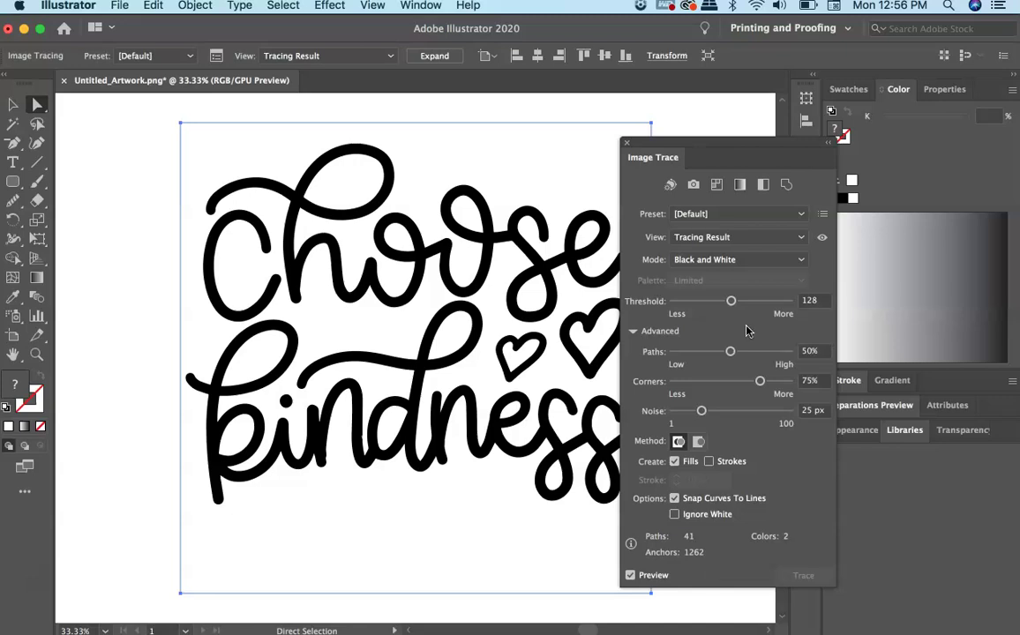
{"action": "left_click", "coordinate": [675, 515]}
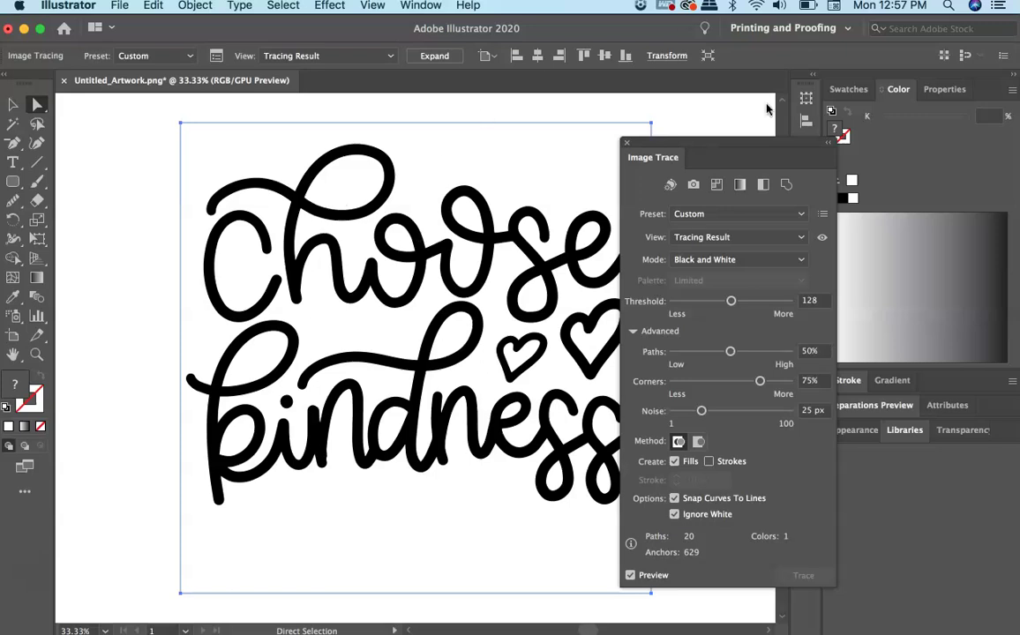
Step: Expand the trace into editable paths, close Image Trace, and zoom to 100% on the Ch and ho letters
{"action": "left_click", "coordinate": [431, 56]}
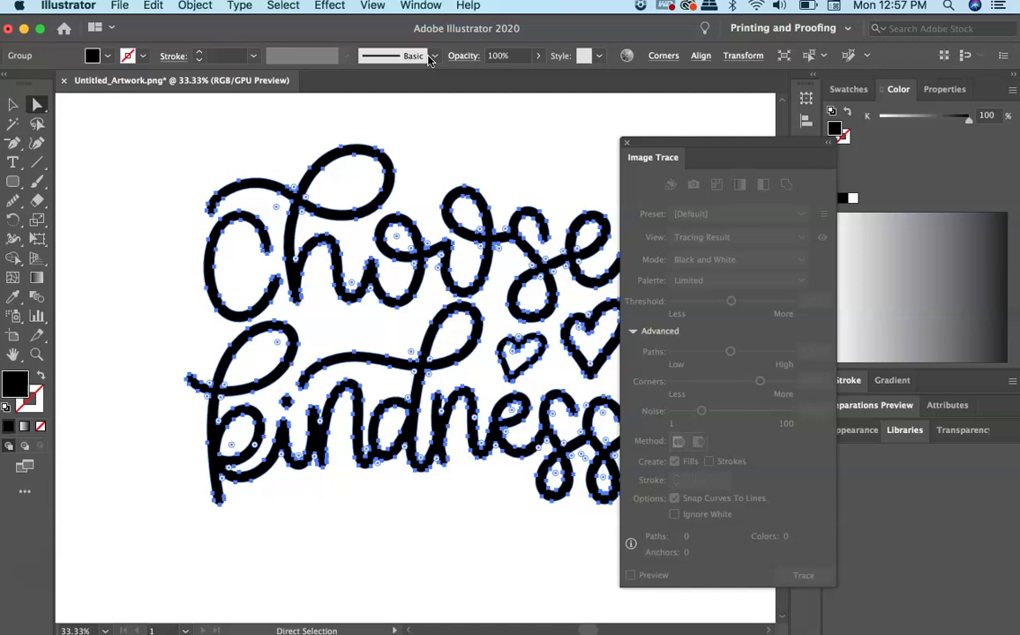
{"action": "left_click", "coordinate": [626, 143]}
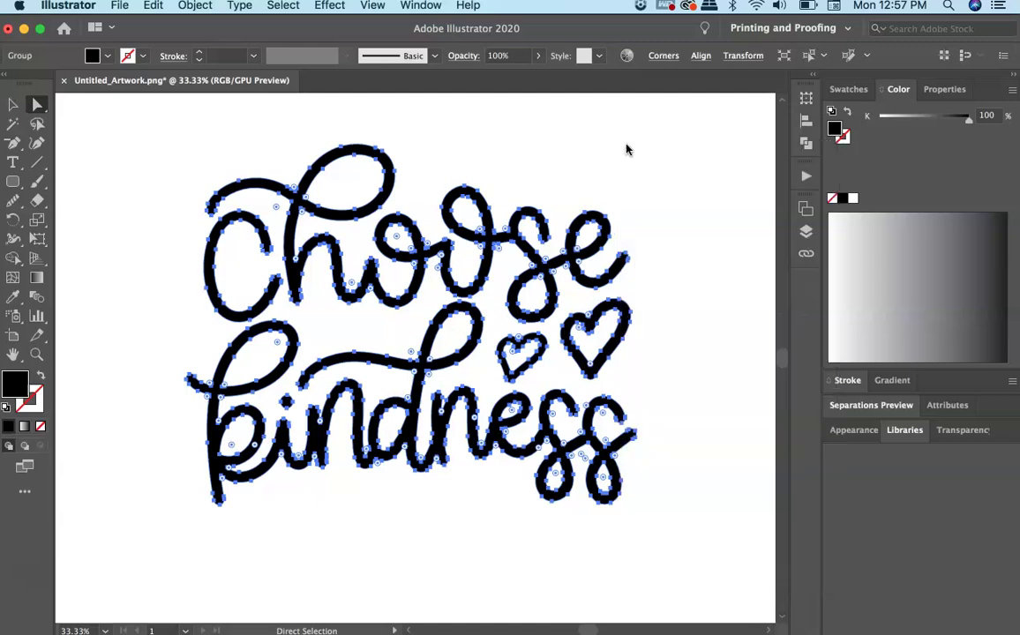
{"action": "key", "text": "z"}
{"action": "left_click", "coordinate": [269, 244]}
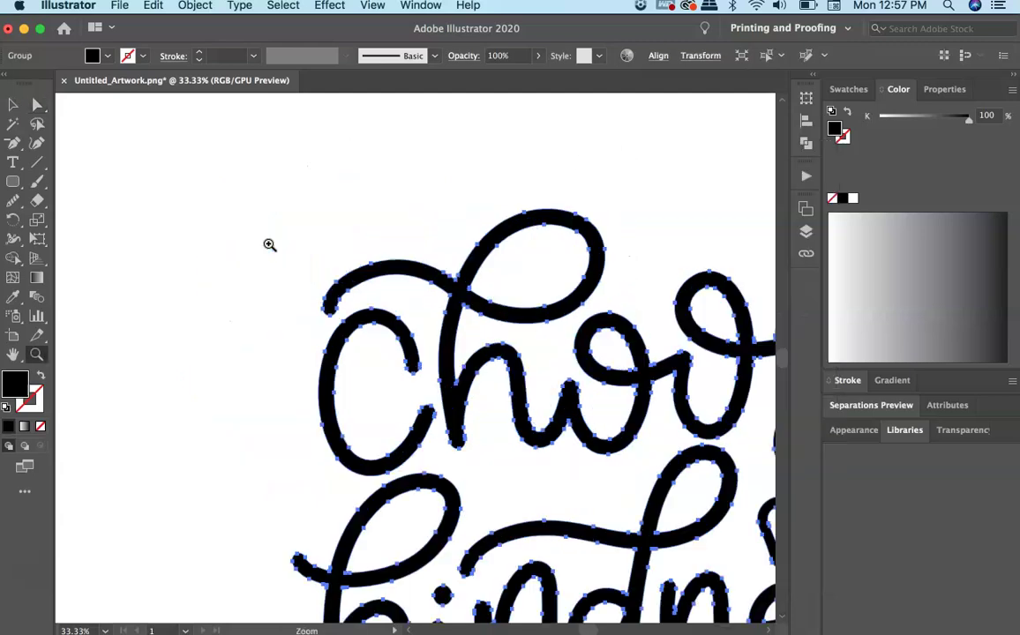
{"action": "left_click", "coordinate": [458, 315]}
{"action": "left_click", "coordinate": [461, 314]}
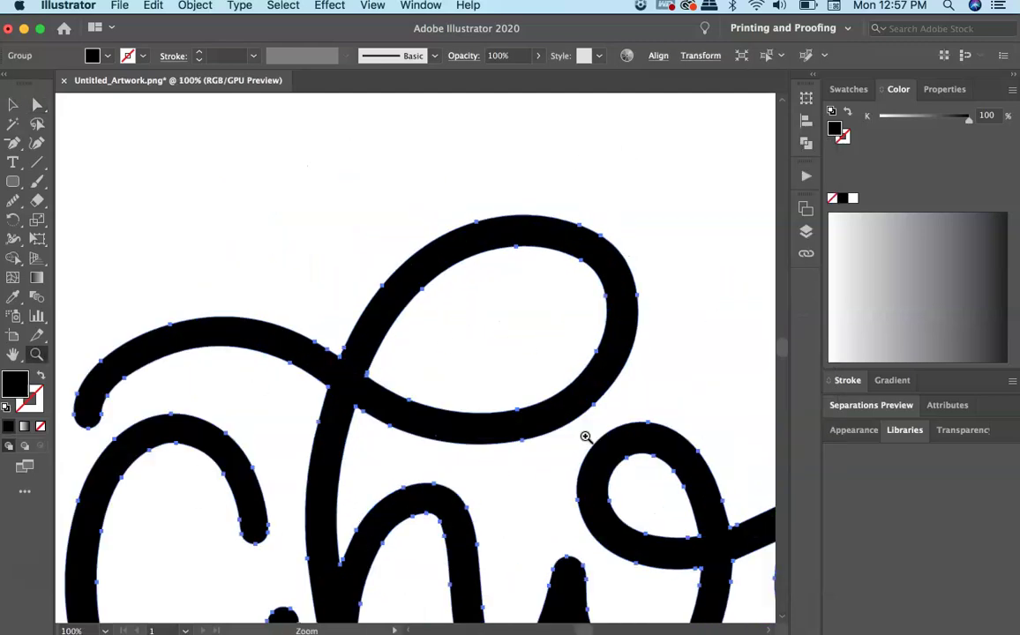
{"action": "left_click_drag", "start_coordinate": [610, 473], "coordinate": [574, 187]}
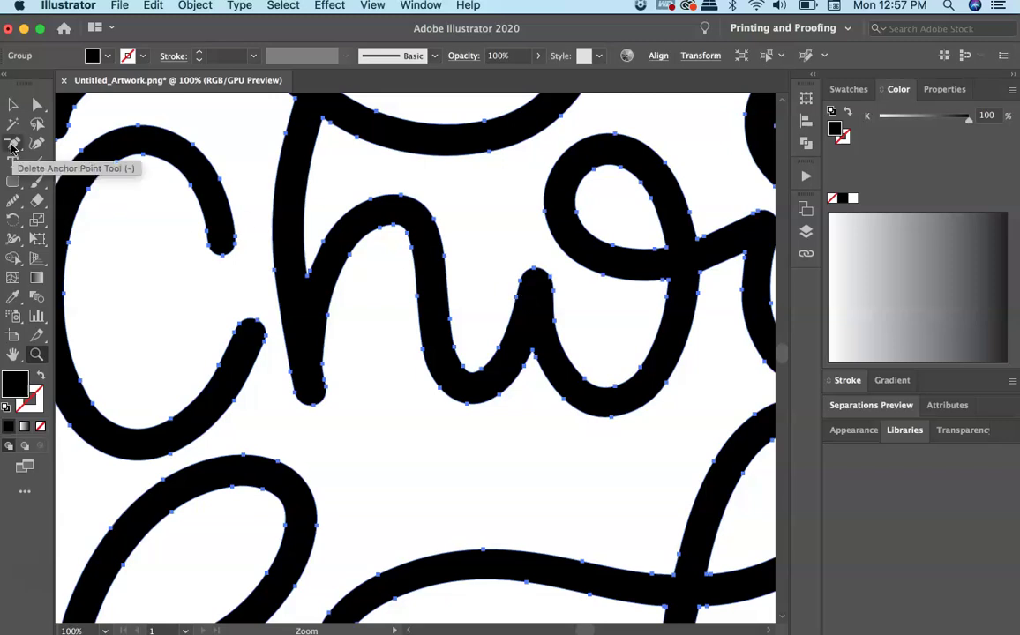
Step: Zoom to 200% on the h stem and delete the stray anchor at its tip
{"action": "left_click", "coordinate": [12, 147]}
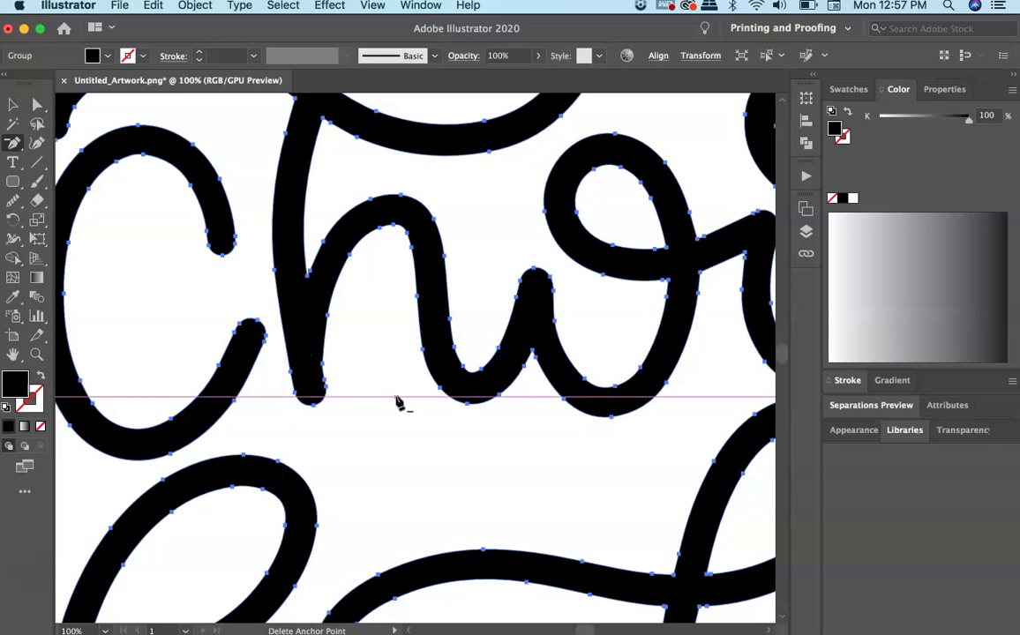
{"action": "key", "text": "z"}
{"action": "left_click", "coordinate": [327, 385]}
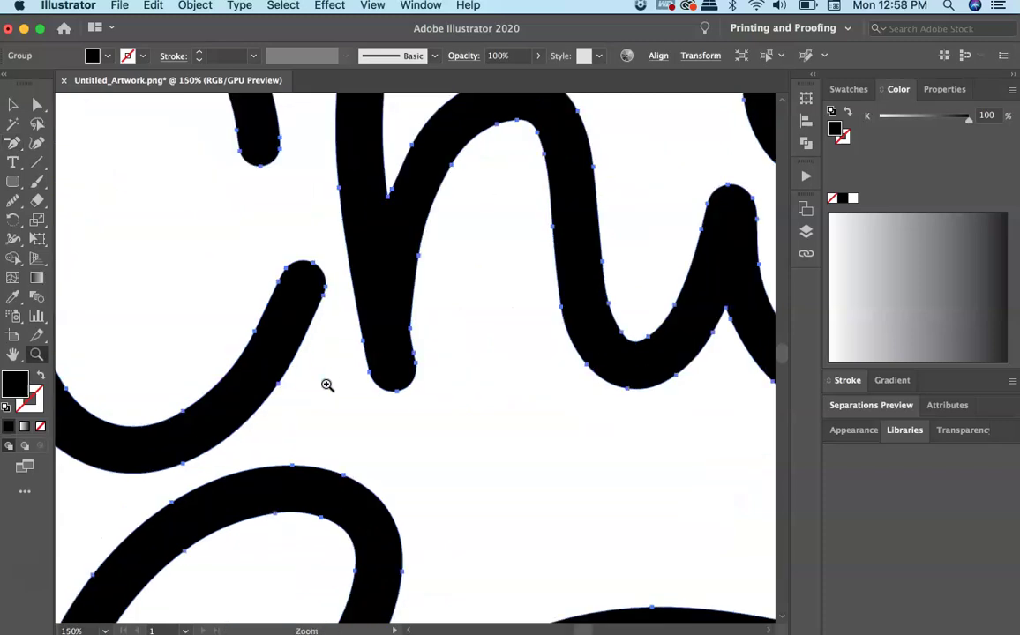
{"action": "left_click", "coordinate": [423, 348]}
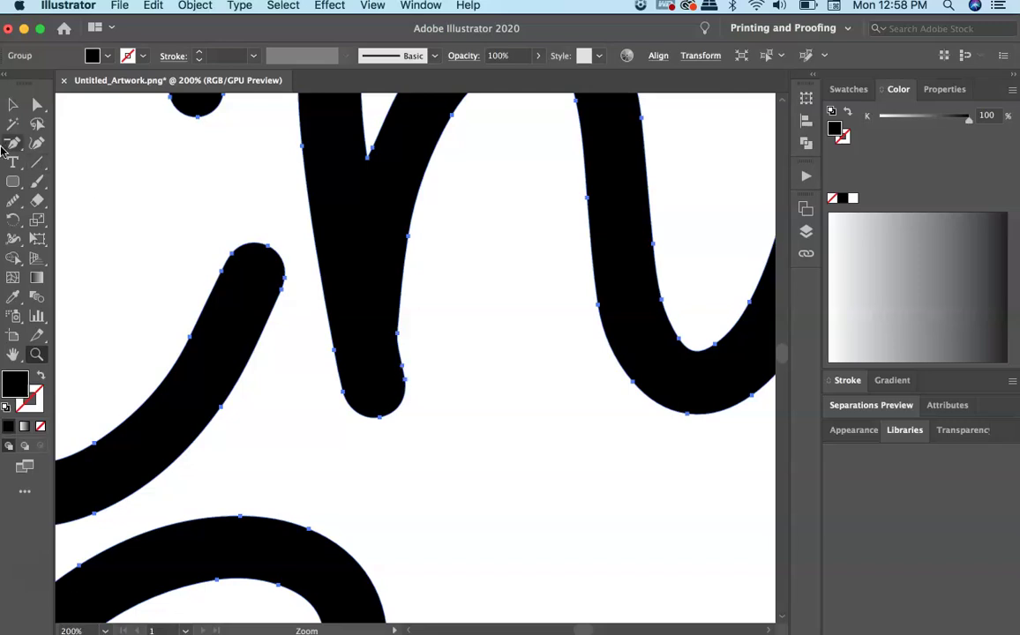
{"action": "left_click", "coordinate": [12, 145]}
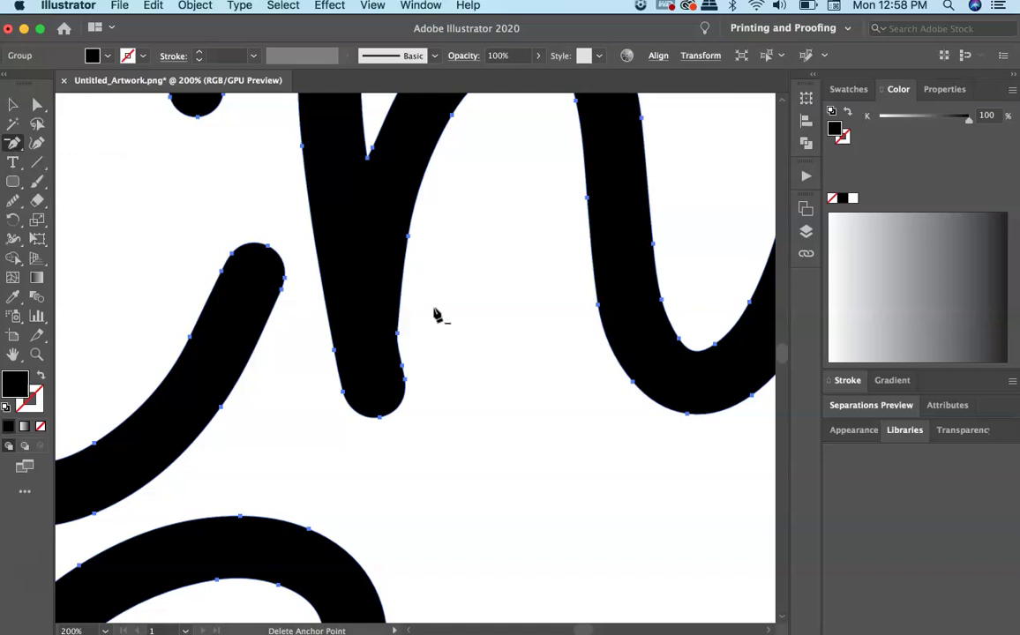
{"action": "left_click", "coordinate": [402, 366]}
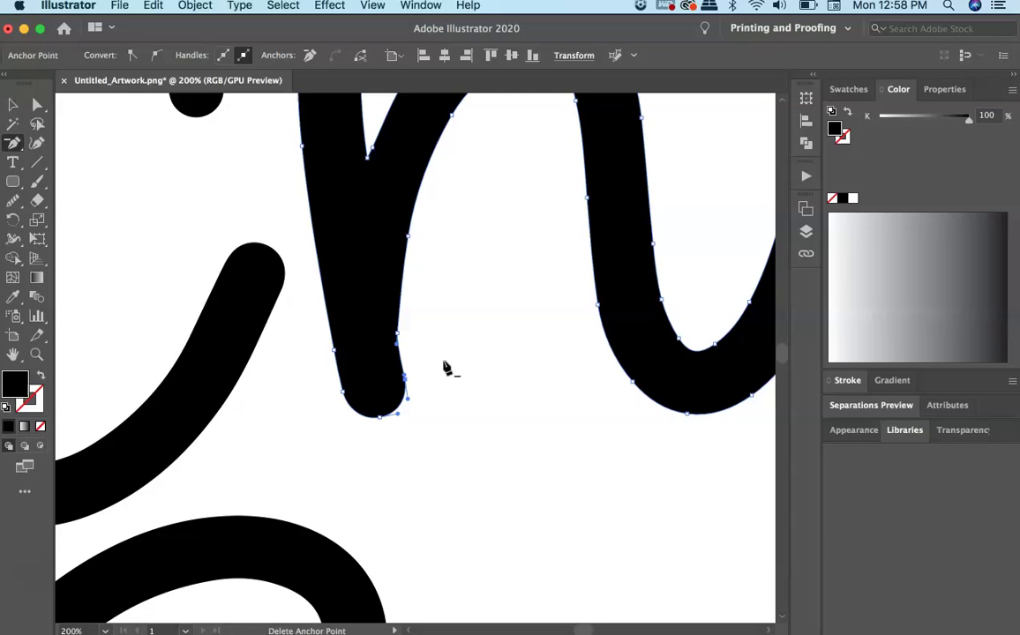
Step: Reshape the bottom anchor's handle to round the h stem's tip, then deselect and zoom out
{"action": "key", "text": "a"}
{"action": "left_click", "coordinate": [405, 377]}
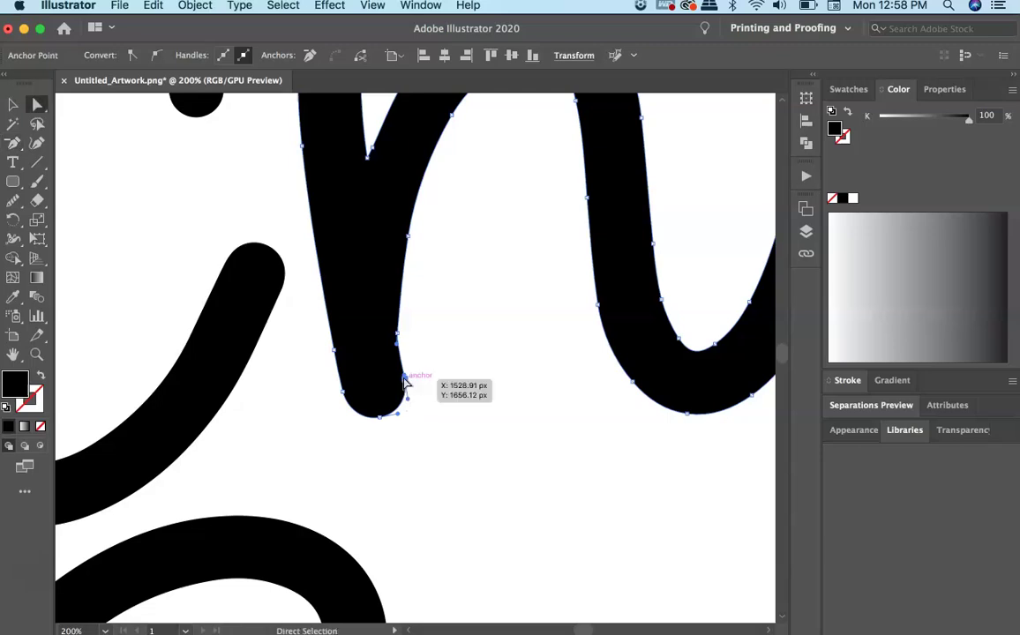
{"action": "mouse_move", "coordinate": [405, 378]}
{"action": "left_mouse_down"}
{"action": "mouse_move", "coordinate": [403, 341]}
{"action": "mouse_move", "coordinate": [405, 378]}
{"action": "left_mouse_up"}
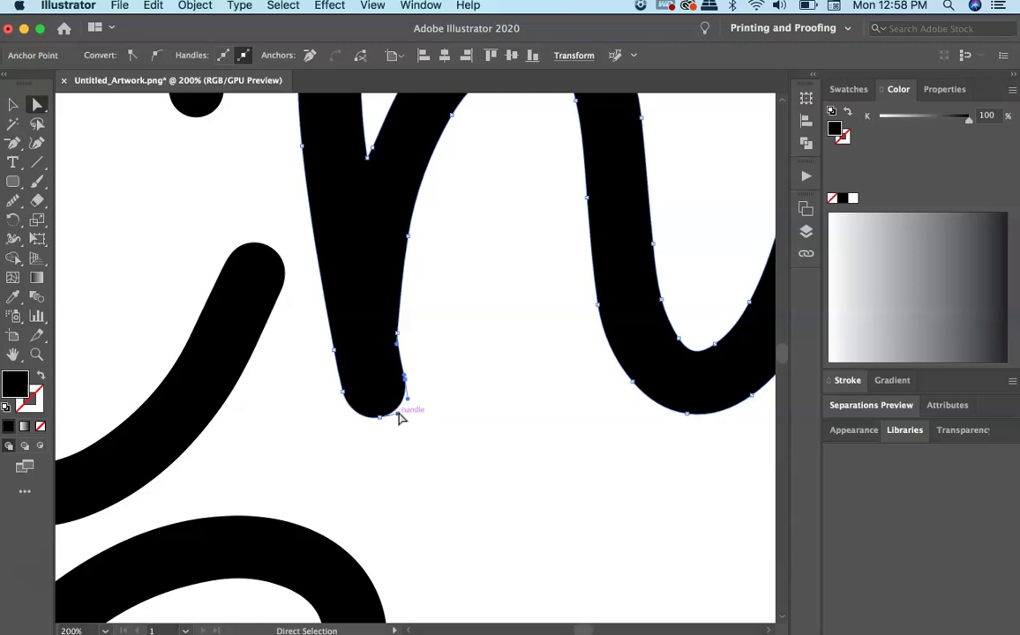
{"action": "mouse_move", "coordinate": [398, 418]}
{"action": "left_mouse_down"}
{"action": "mouse_move", "coordinate": [415, 446]}
{"action": "mouse_move", "coordinate": [401, 417]}
{"action": "left_mouse_up"}
{"action": "left_click", "coordinate": [419, 412]}
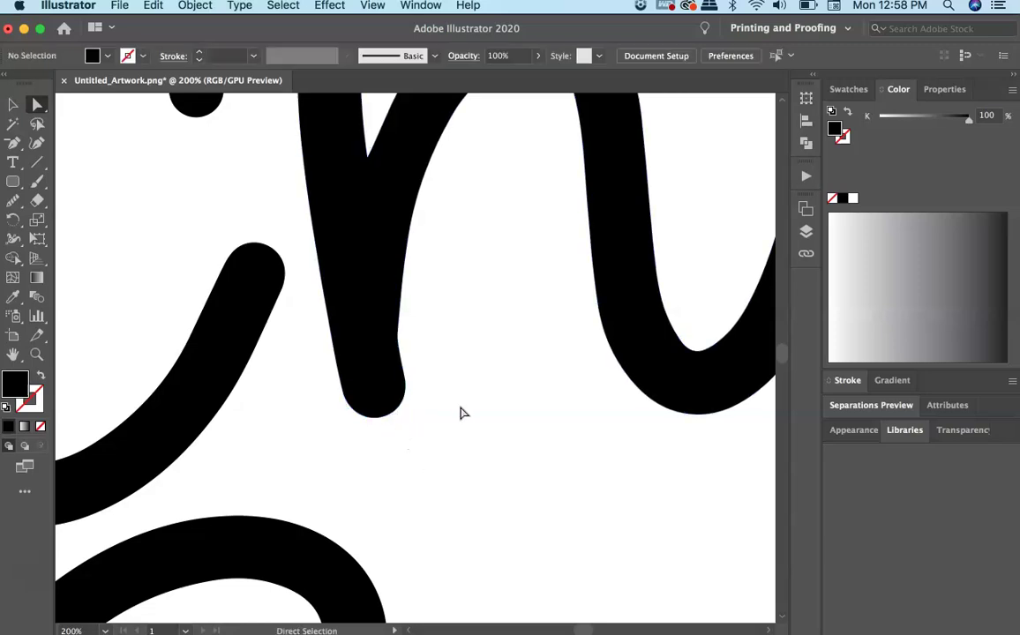
{"action": "key", "text": "super+minus"}
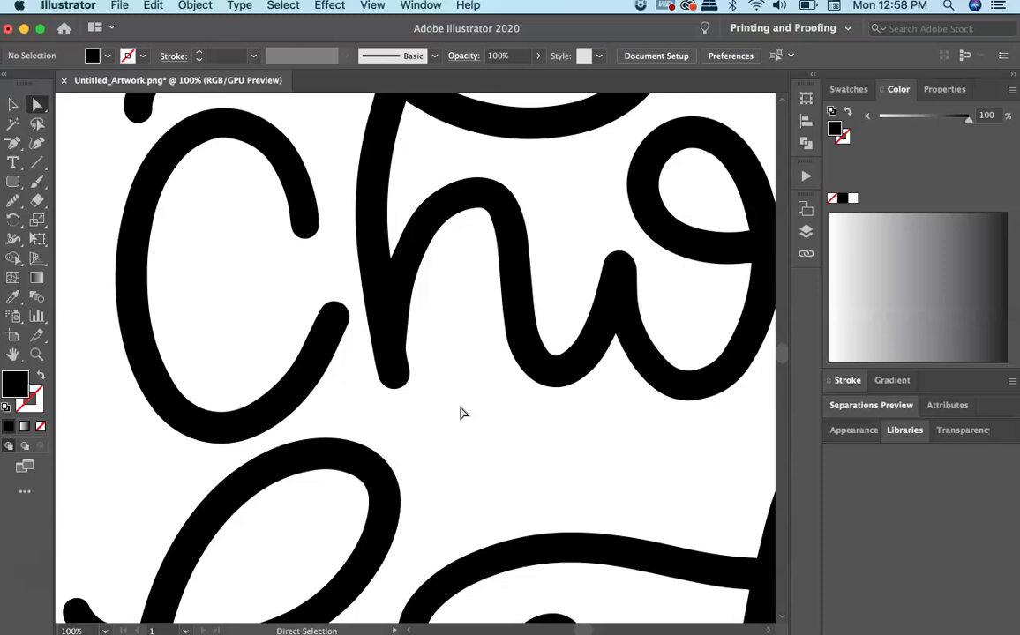
Step: Select the Cho compound path and pan down to the hearts and 'ness' lettering
{"action": "left_click", "coordinate": [388, 326]}
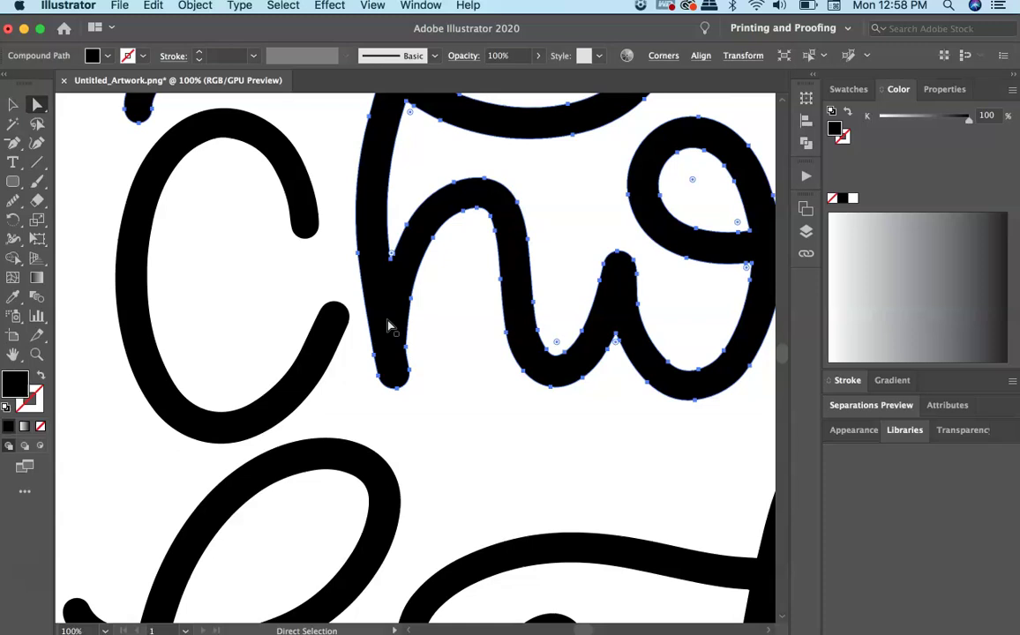
{"action": "scroll", "coordinate": [505, 346], "scroll_direction": "down", "scroll_amount": 1}
{"action": "scroll", "coordinate": [530, 476], "scroll_direction": "up", "scroll_amount": 1}
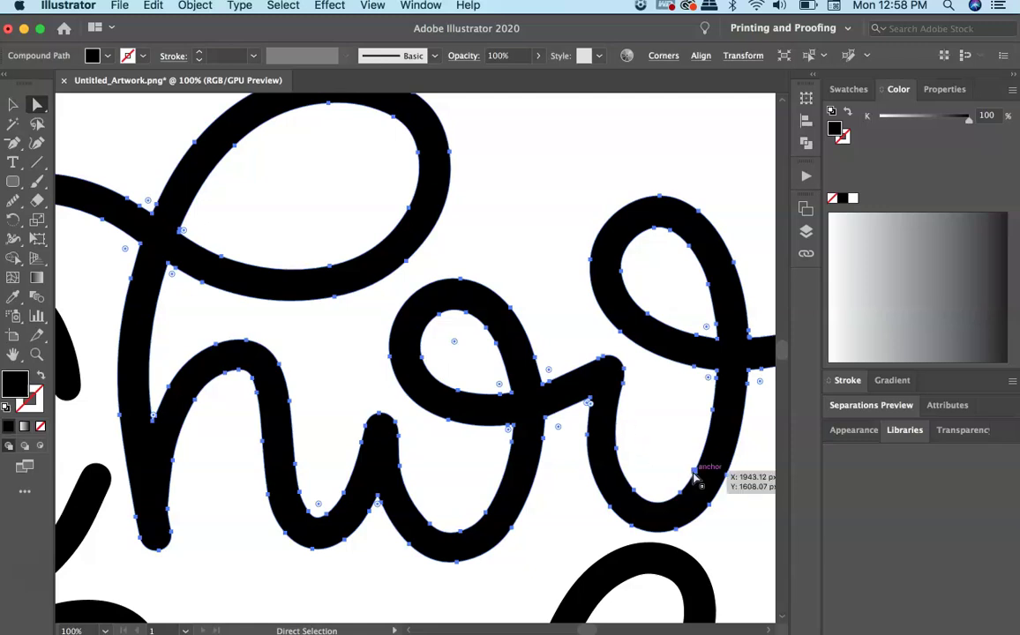
{"action": "left_click_drag", "start_coordinate": [667, 444], "coordinate": [461, 277]}
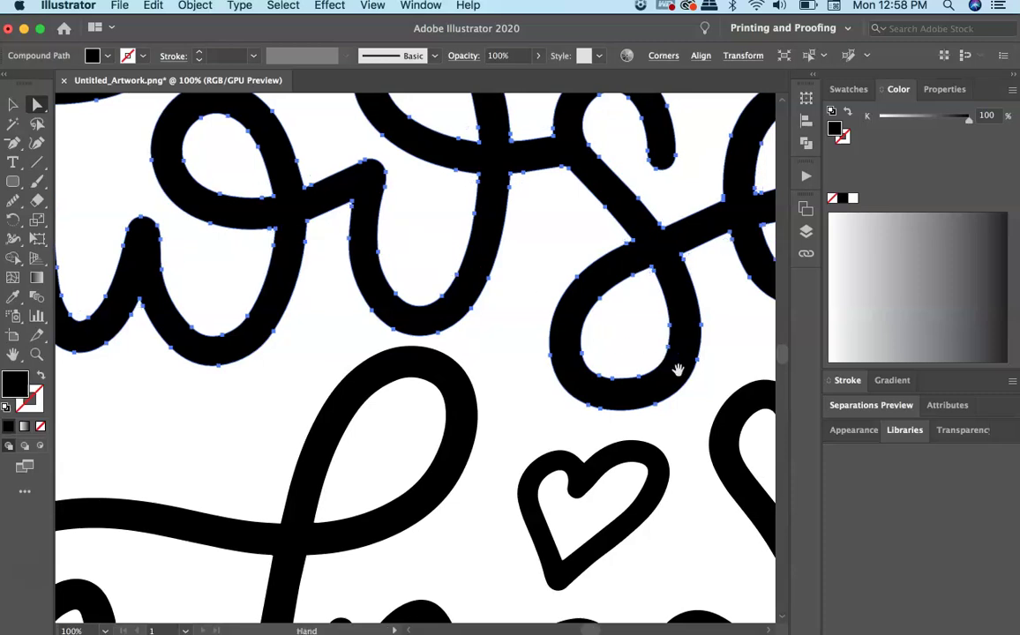
{"action": "left_click_drag", "start_coordinate": [676, 366], "coordinate": [456, 184]}
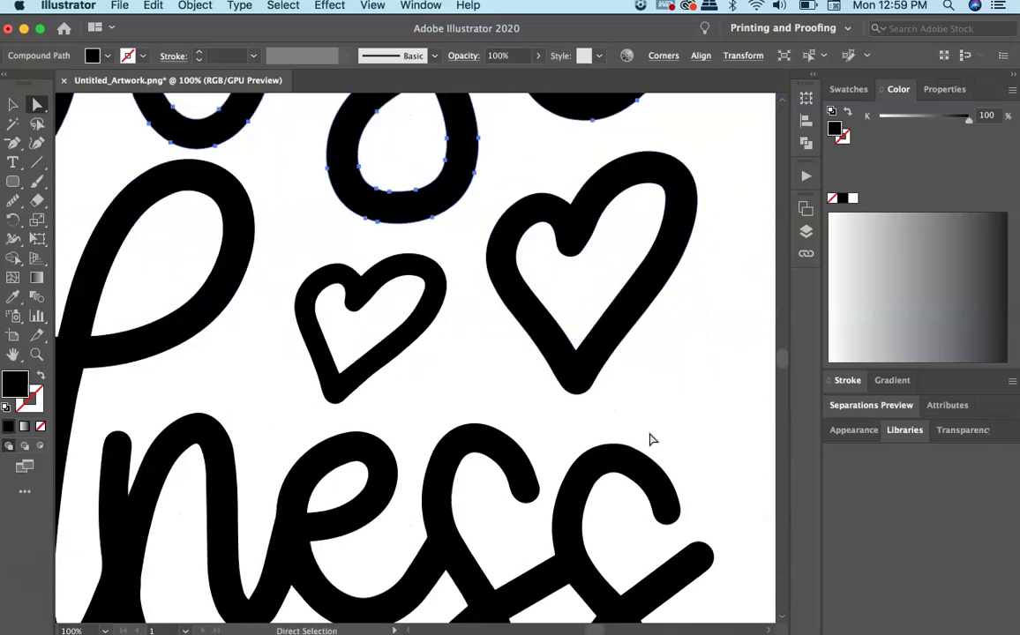
Step: Zoom in on the 'n' of kindness and show its anchor points with Direct Selection
{"action": "key", "text": "z"}
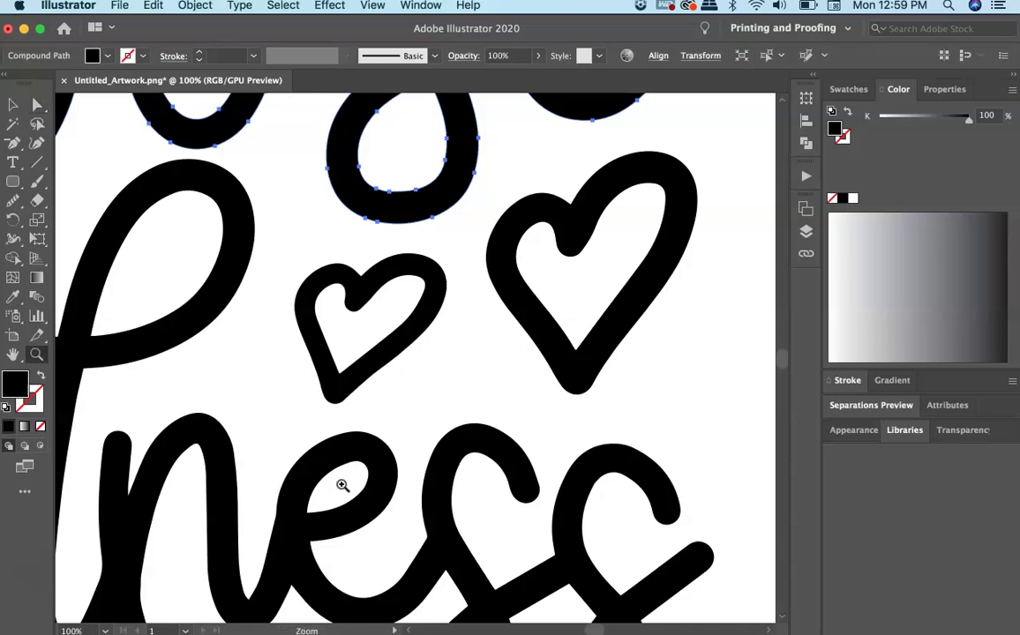
{"action": "left_click", "coordinate": [305, 487]}
{"action": "left_click", "coordinate": [410, 345]}
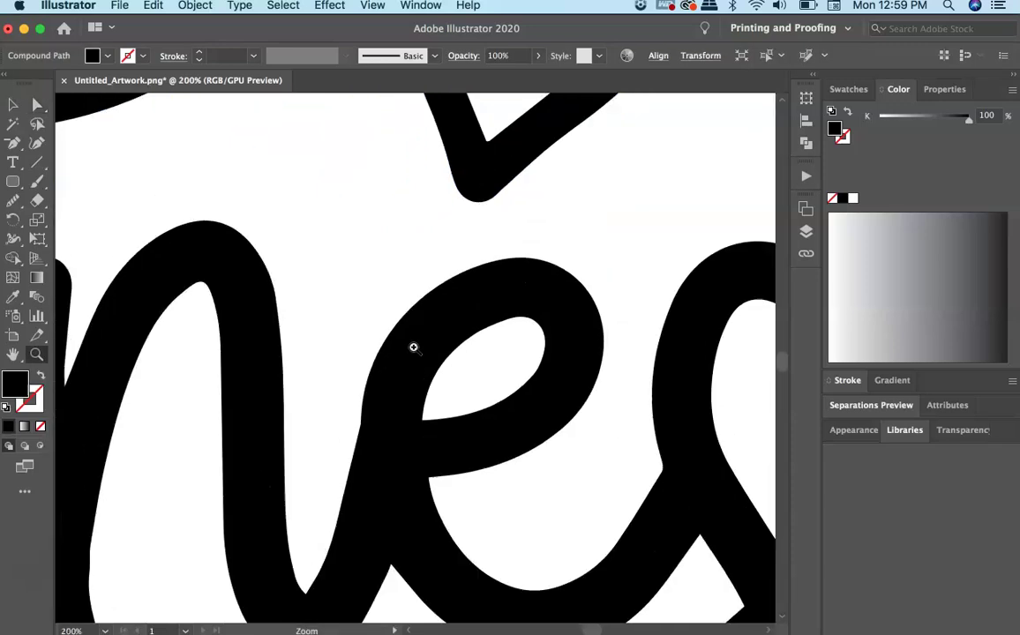
{"action": "left_click_drag", "start_coordinate": [120, 342], "coordinate": [365, 381]}
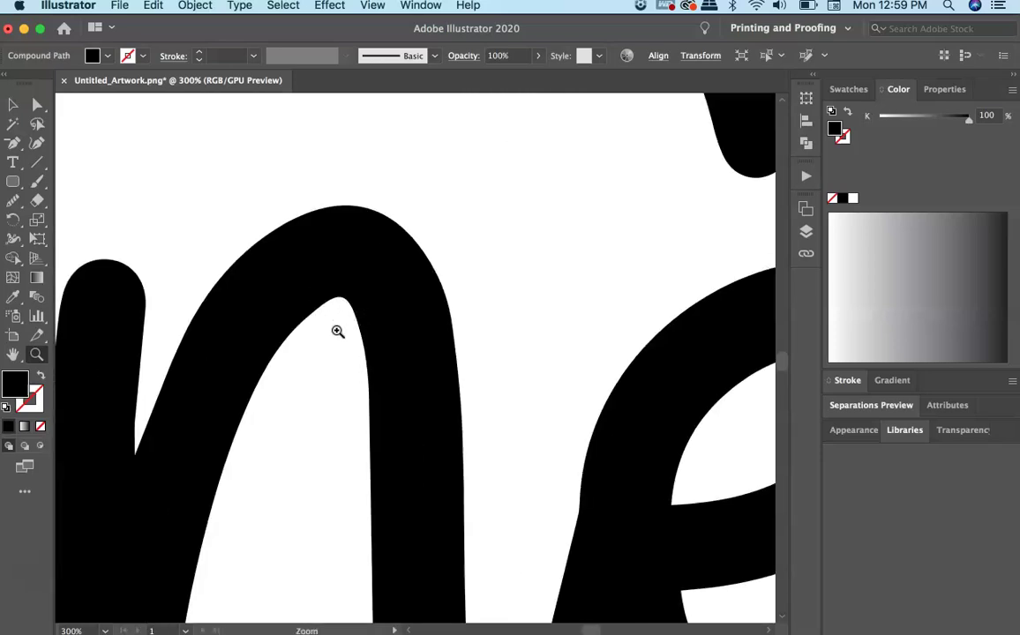
{"action": "key", "text": "a"}
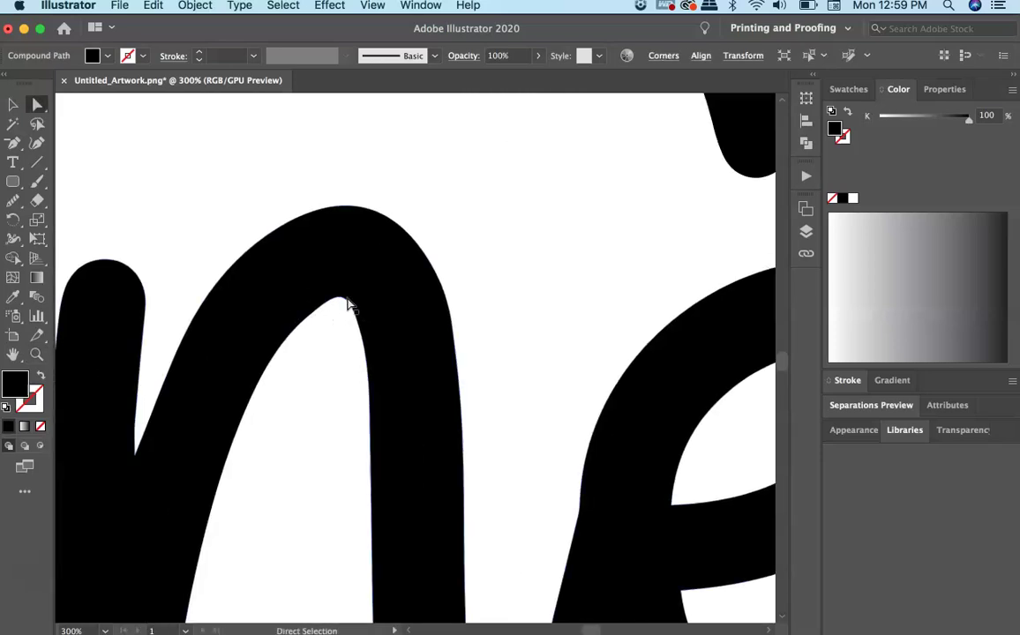
{"action": "left_click", "coordinate": [354, 302]}
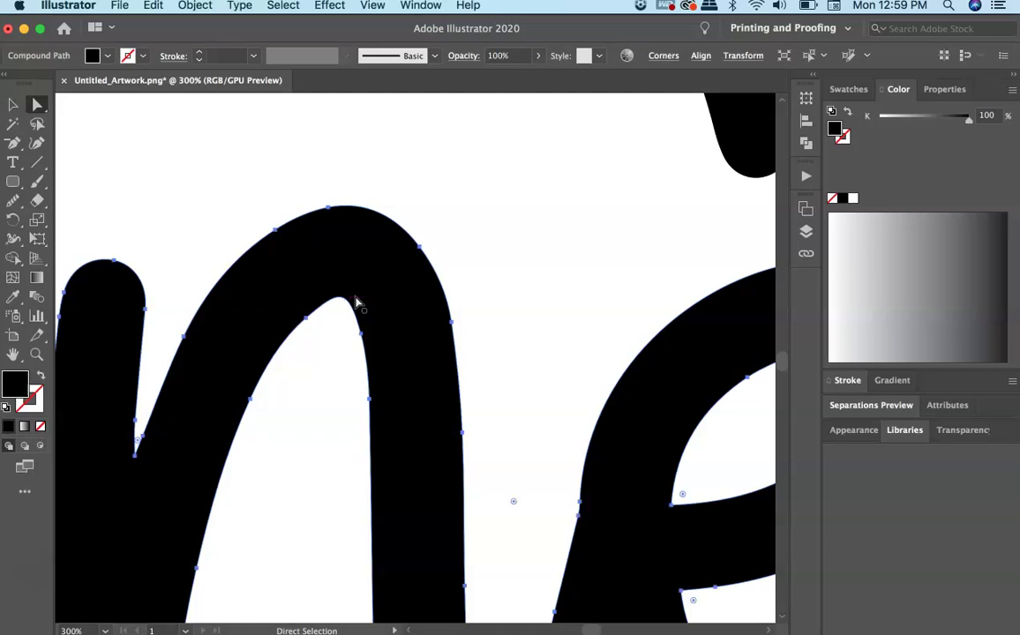
Step: Smooth the inner top of the 'n' arch with the Smooth Tool, then deselect
{"action": "left_click", "coordinate": [17, 208]}
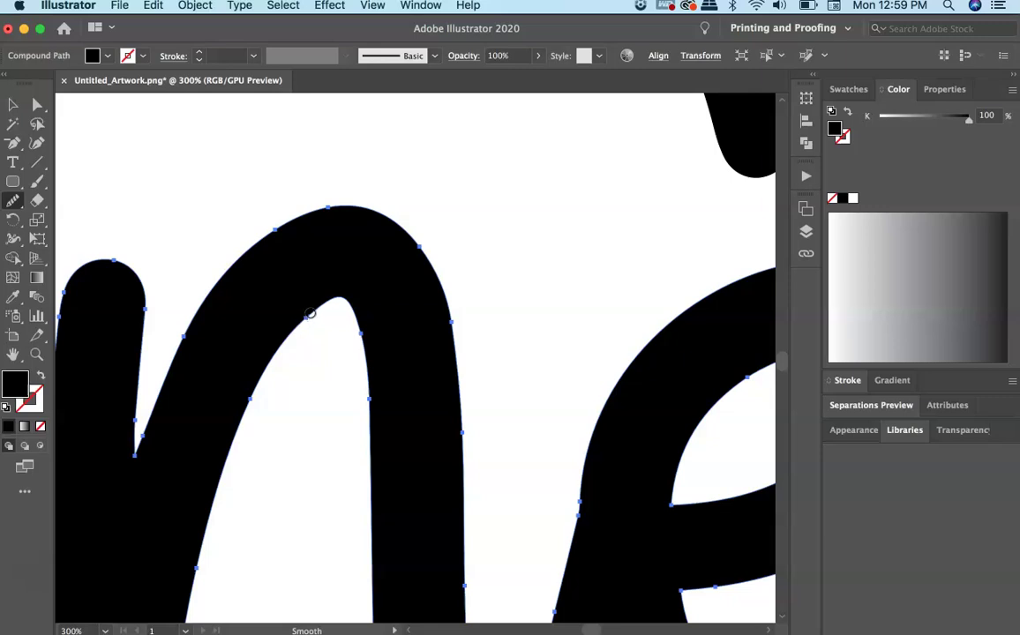
{"action": "mouse_move", "coordinate": [309, 312]}
{"action": "left_mouse_down"}
{"action": "mouse_move", "coordinate": [335, 300]}
{"action": "mouse_move", "coordinate": [362, 315]}
{"action": "mouse_move", "coordinate": [318, 286]}
{"action": "mouse_move", "coordinate": [297, 317]}
{"action": "left_mouse_up"}
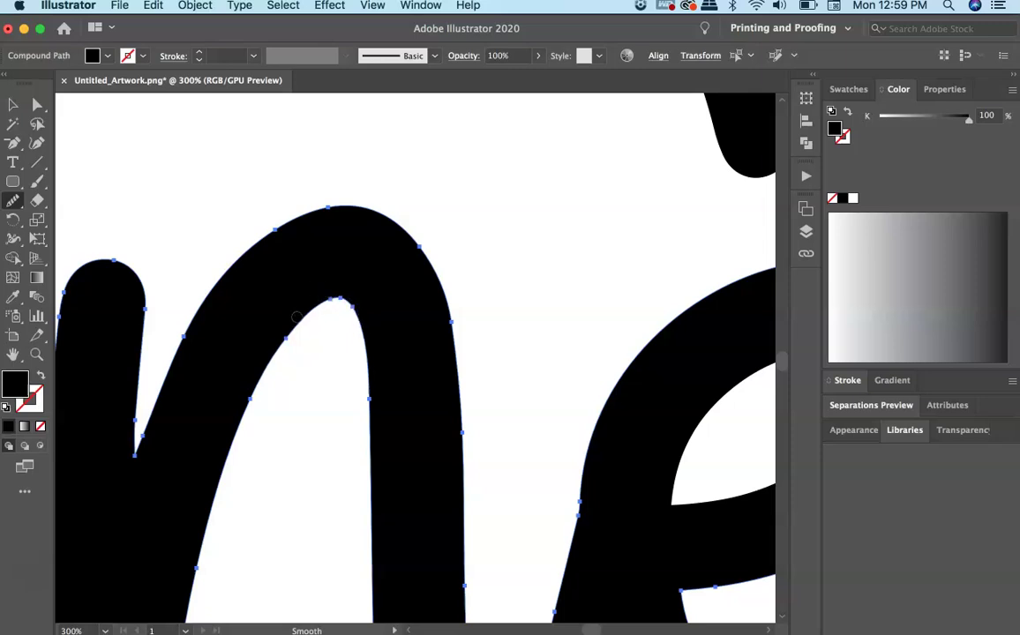
{"action": "key", "text": "v"}
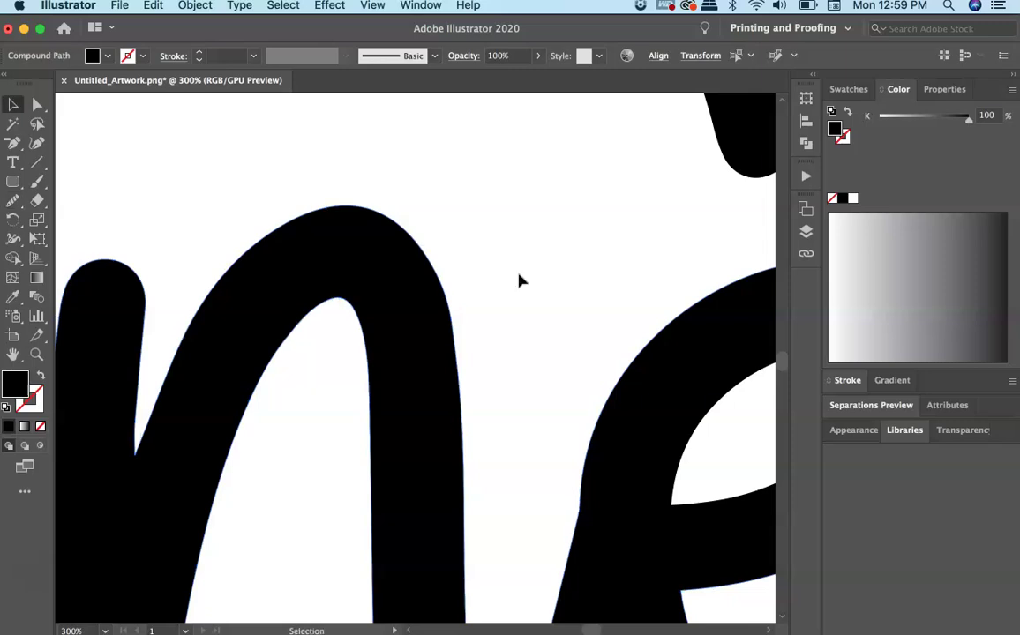
{"action": "left_click", "coordinate": [534, 277]}
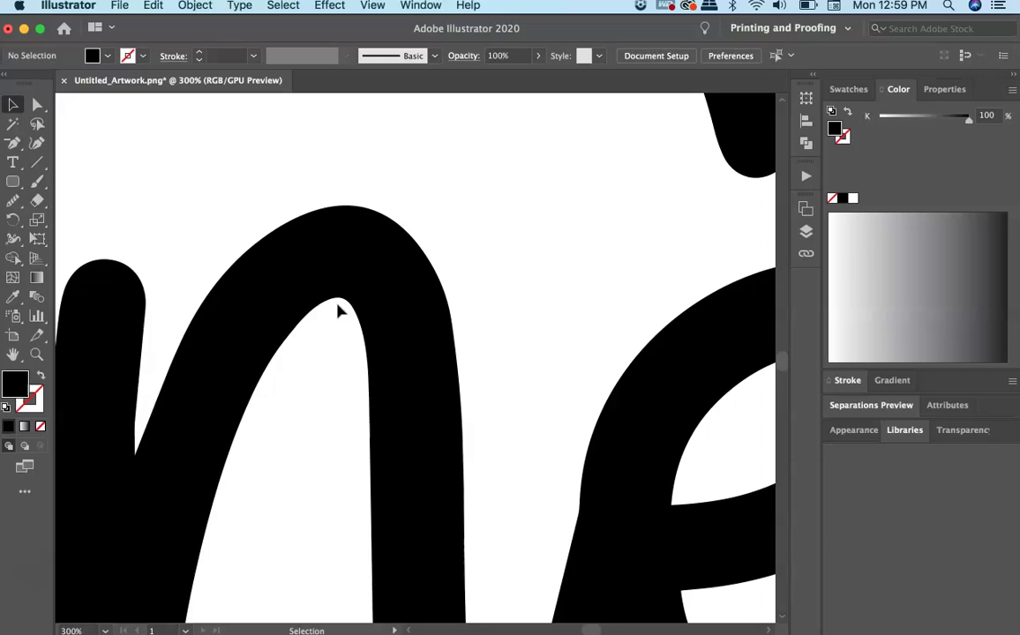
Step: Fit the artwork in view and expand Layer 1's traced <Group> to list its lettering and heart paths
{"action": "key", "text": "super+0"}
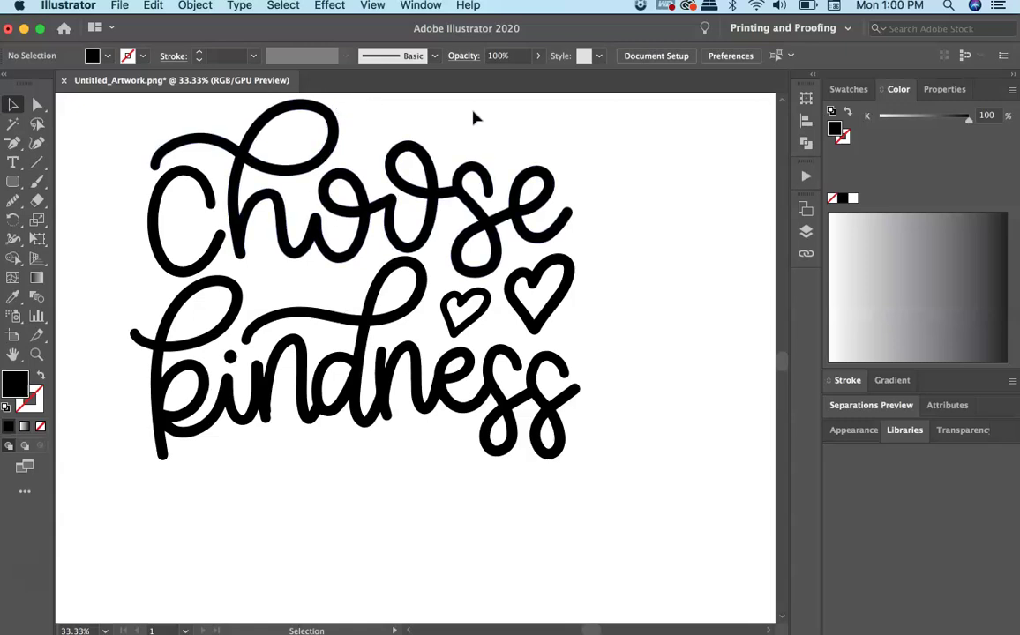
{"action": "left_click", "coordinate": [805, 231]}
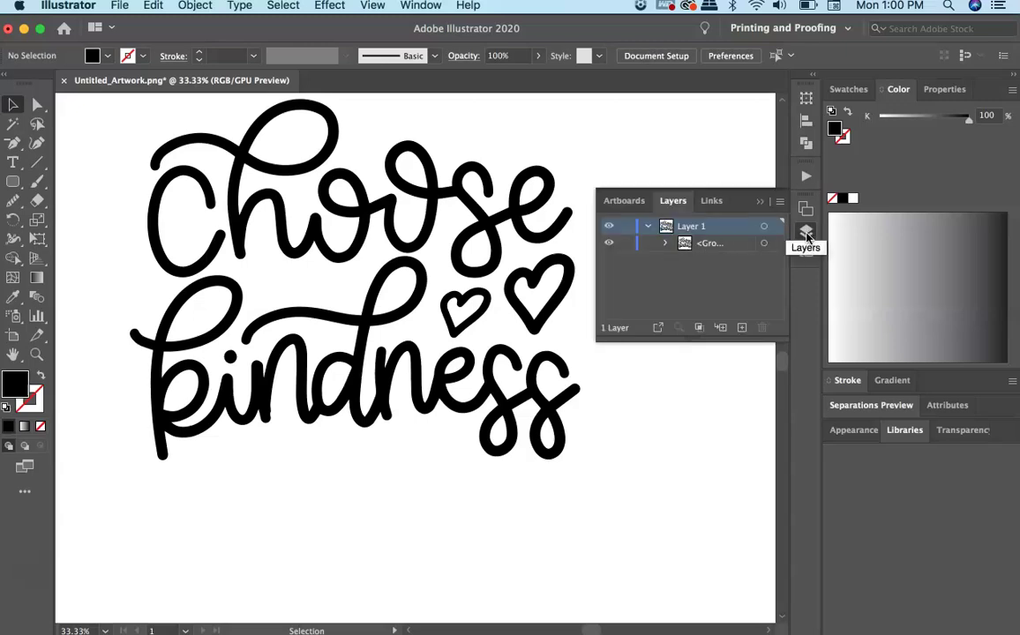
{"action": "left_click", "coordinate": [420, 6]}
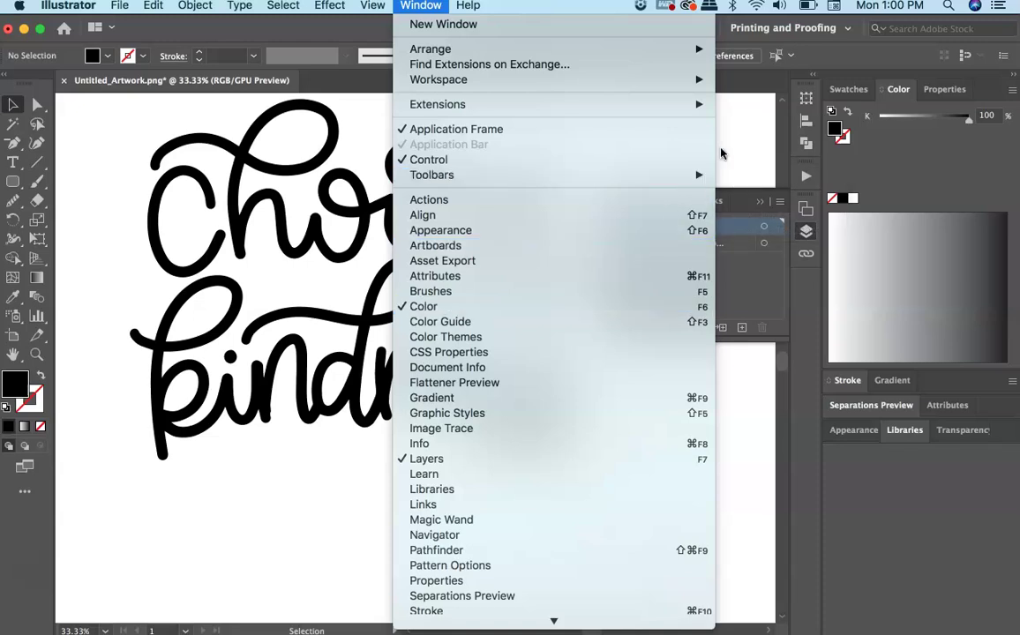
{"action": "left_click", "coordinate": [721, 155]}
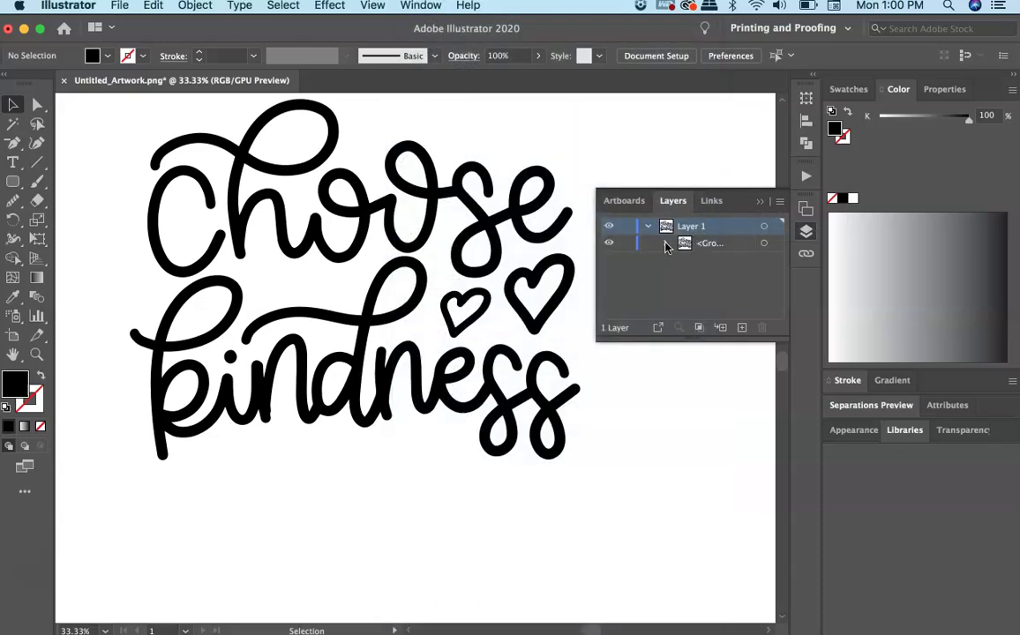
{"action": "left_click", "coordinate": [666, 244]}
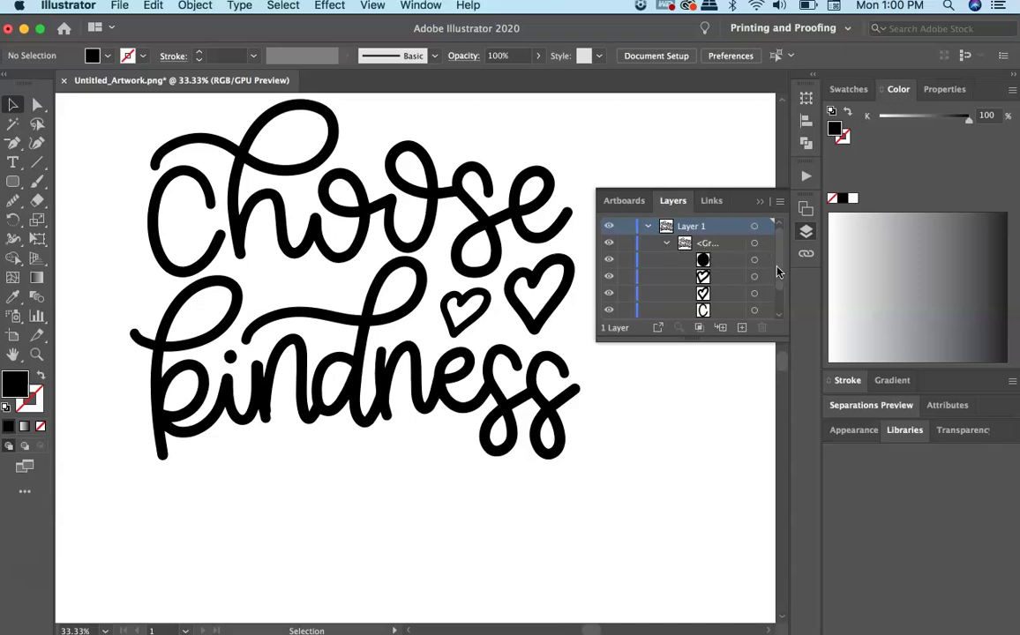
{"action": "scroll", "coordinate": [780, 283], "scroll_direction": "down", "scroll_amount": 2}
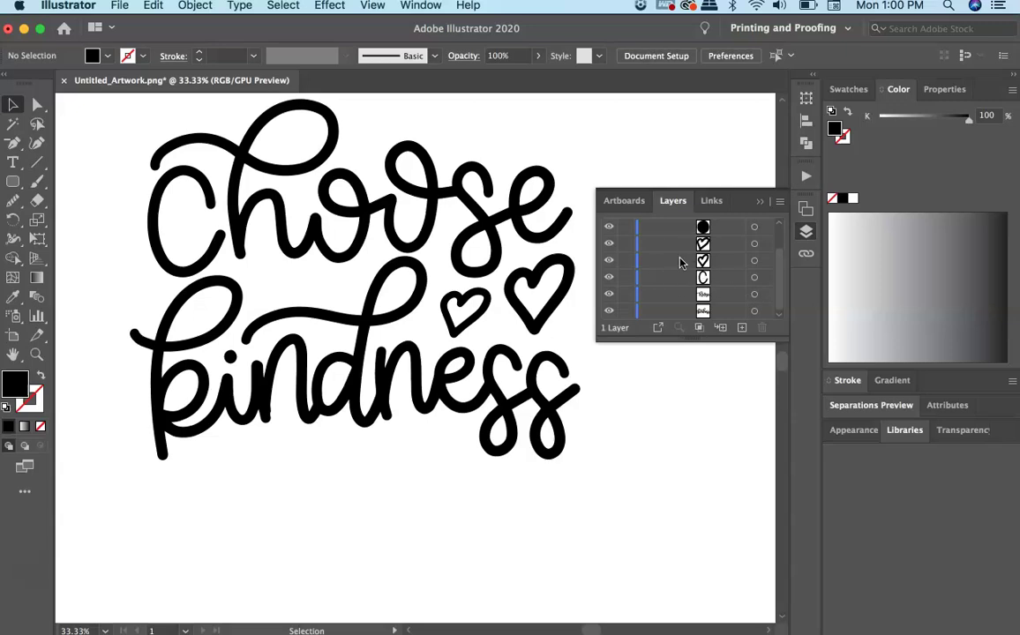
Step: Identify the kindness path in Layers and join it with the i's dot into one compound path
{"action": "left_click", "coordinate": [609, 311]}
{"action": "left_click", "coordinate": [609, 312]}
{"action": "left_click", "coordinate": [609, 312]}
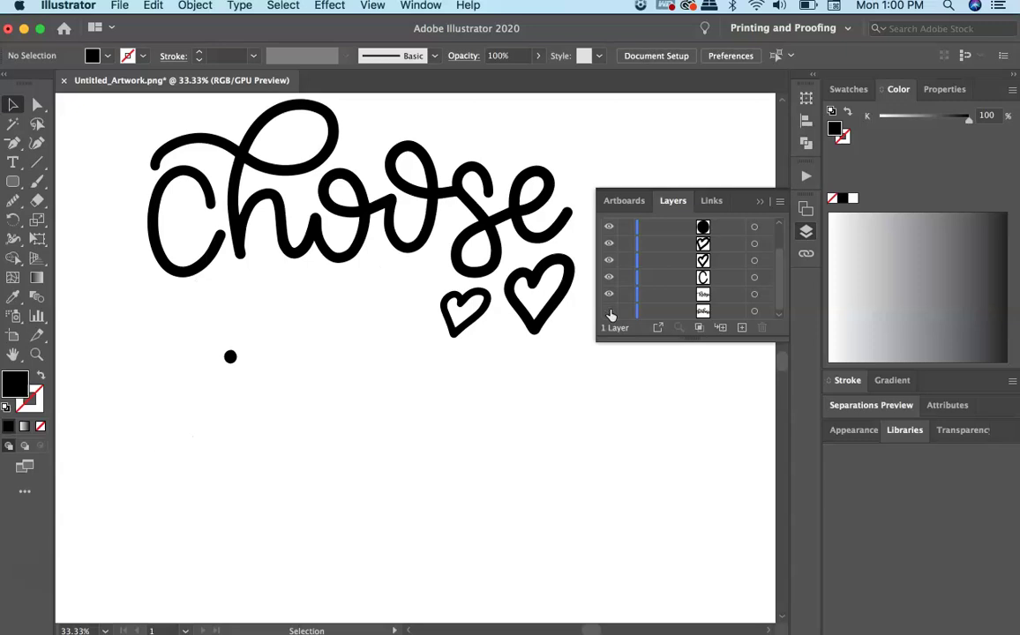
{"action": "left_click", "coordinate": [608, 311]}
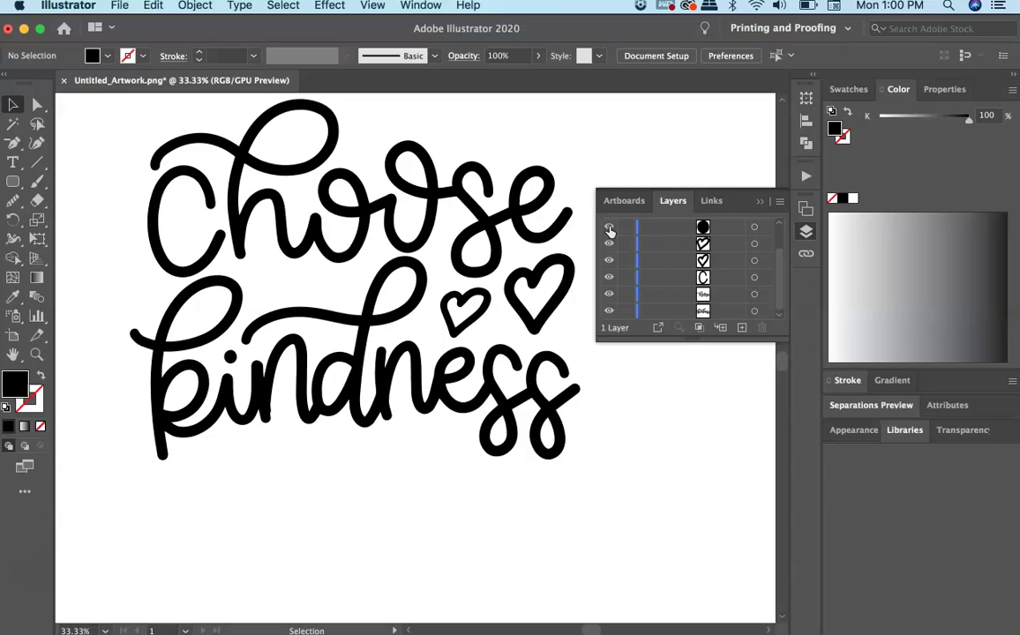
{"action": "left_click", "coordinate": [711, 312]}
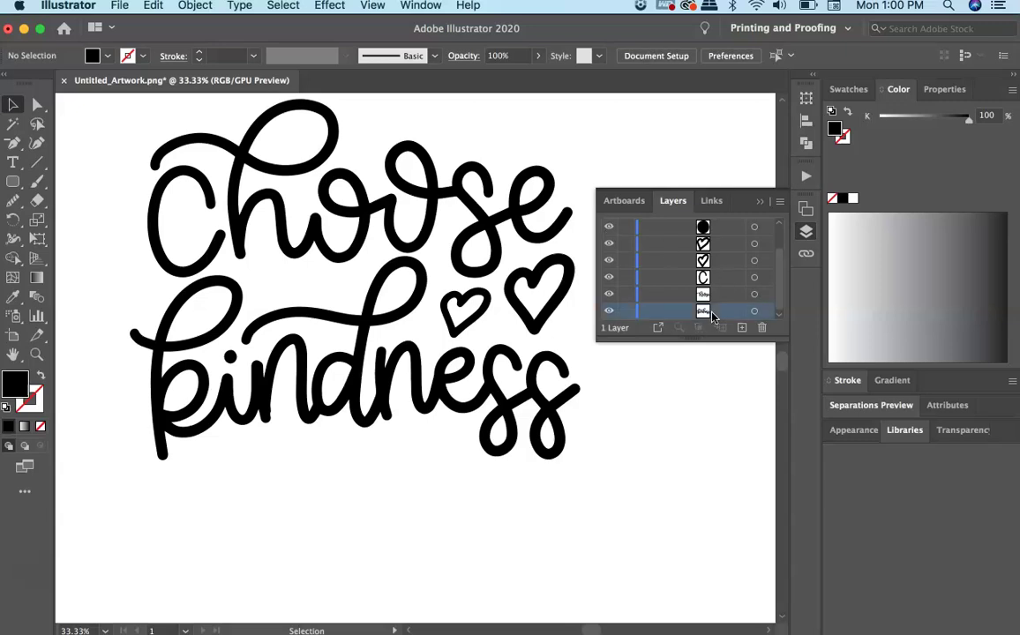
{"action": "left_click", "coordinate": [766, 228]}
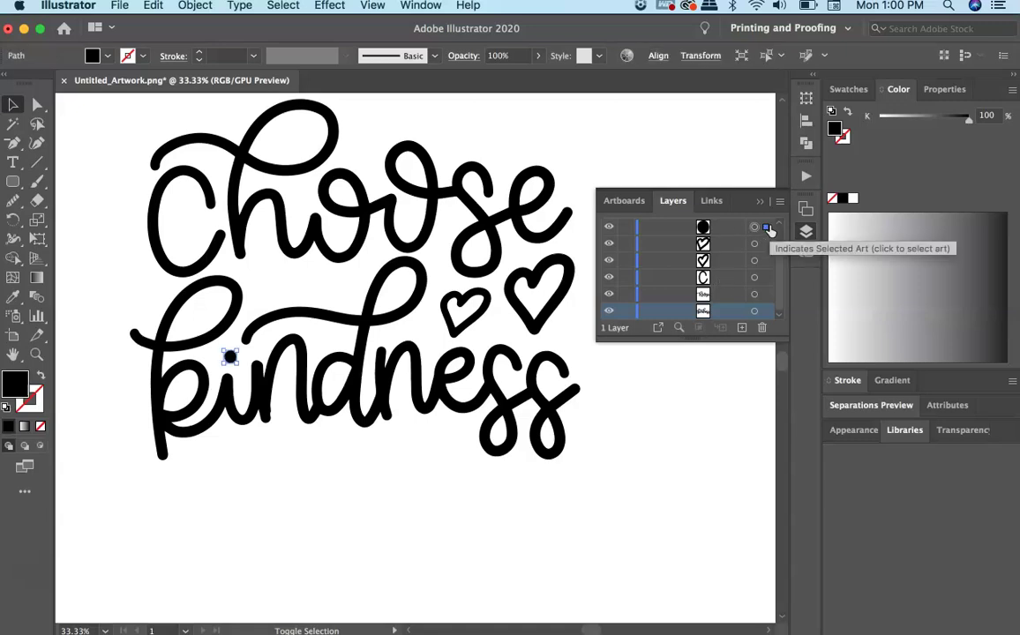
{"action": "left_click", "coordinate": [765, 314], "text": "shift"}
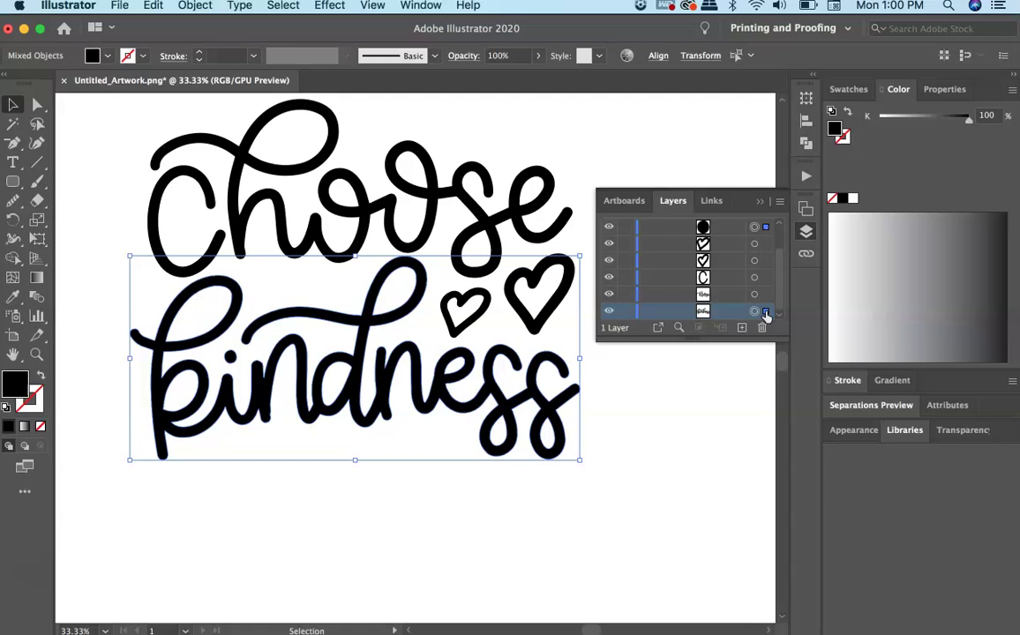
{"action": "key", "text": "super+8"}
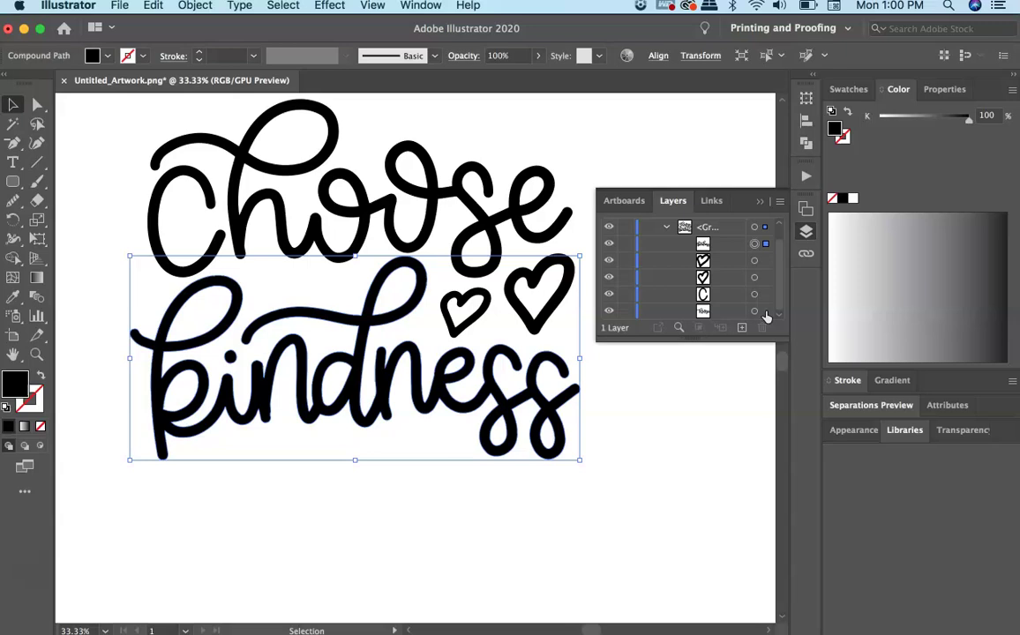
Step: Toggle the kindness compound path's visibility to confirm the merge worked
{"action": "left_click", "coordinate": [609, 245]}
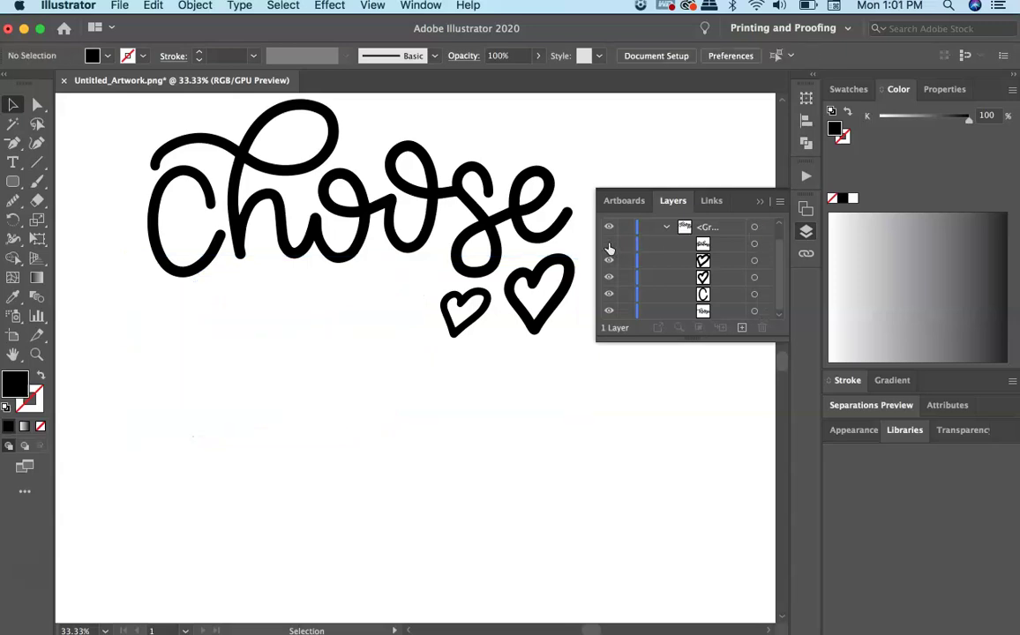
{"action": "left_click", "coordinate": [609, 244]}
{"action": "left_click", "coordinate": [609, 244]}
{"action": "left_click", "coordinate": [609, 244]}
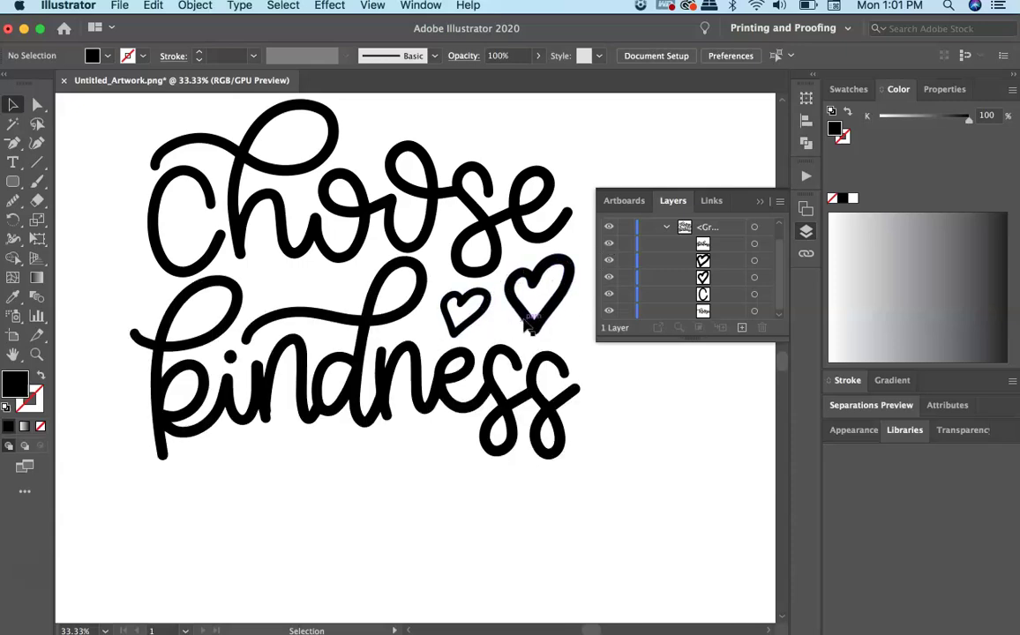
Step: Combine the small and large hearts into one compound path and hide it to check
{"action": "left_click", "coordinate": [764, 261]}
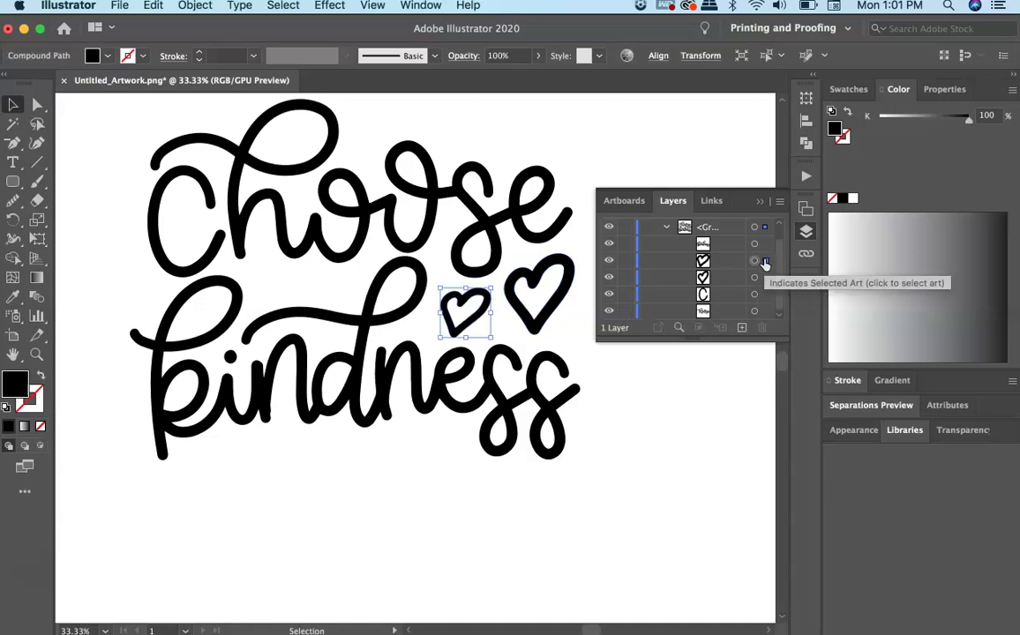
{"action": "left_click", "coordinate": [764, 277], "text": "shift"}
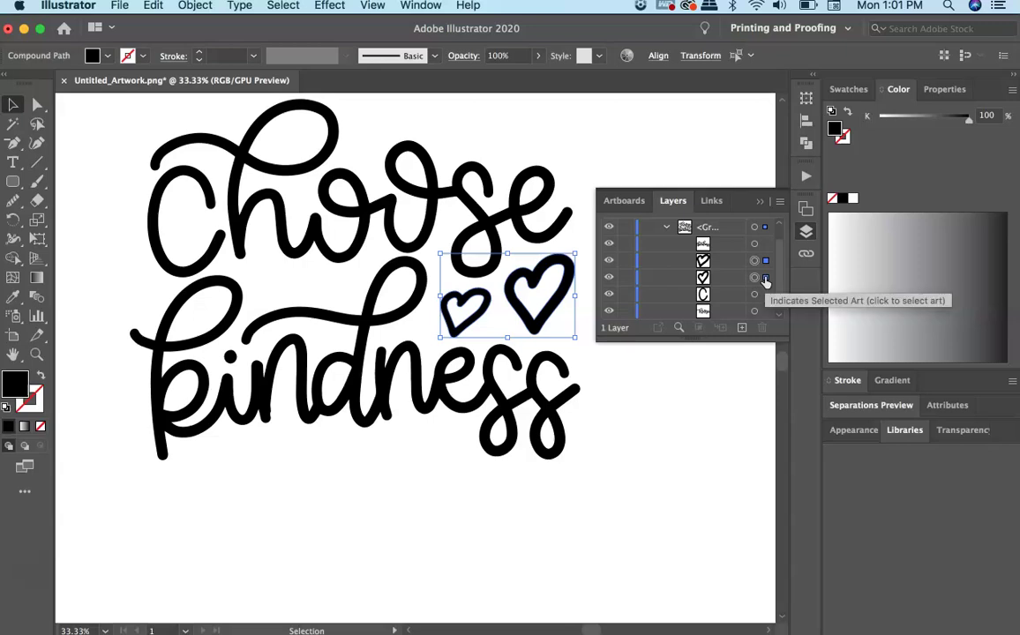
{"action": "key", "text": "super+8"}
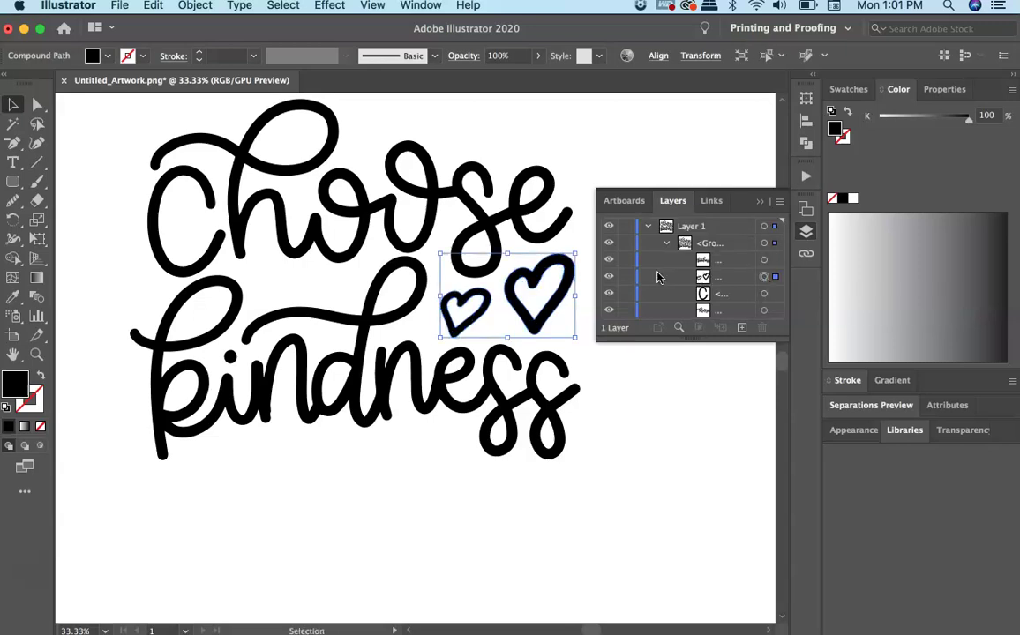
{"action": "left_click", "coordinate": [608, 277]}
{"action": "left_click", "coordinate": [607, 277]}
{"action": "left_click", "coordinate": [608, 277]}
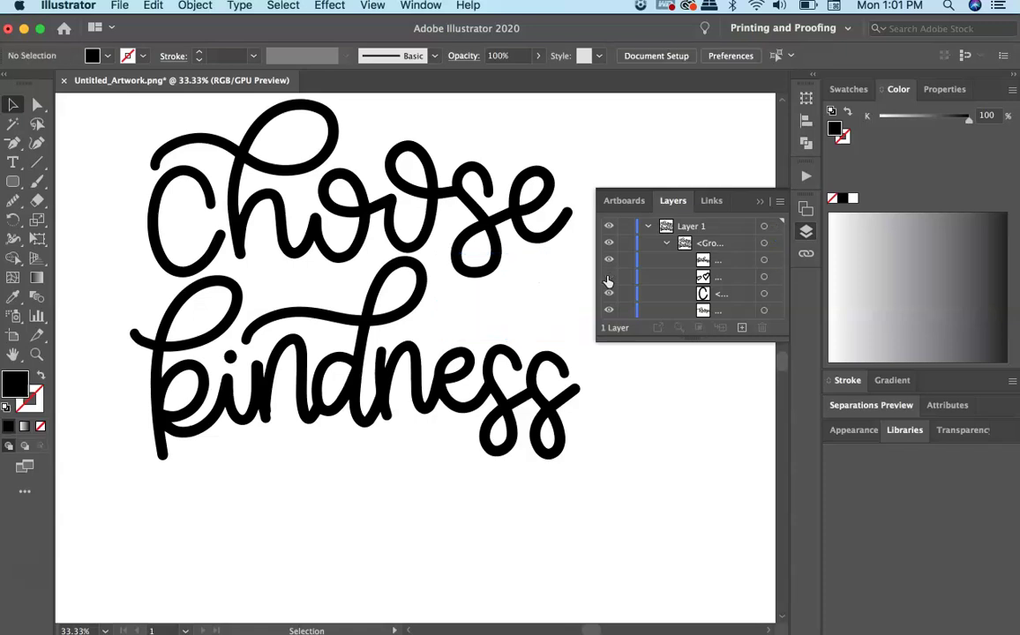
Step: Show the hearts again and merge the C with 'hoose' into one compound path
{"action": "left_click", "coordinate": [608, 277]}
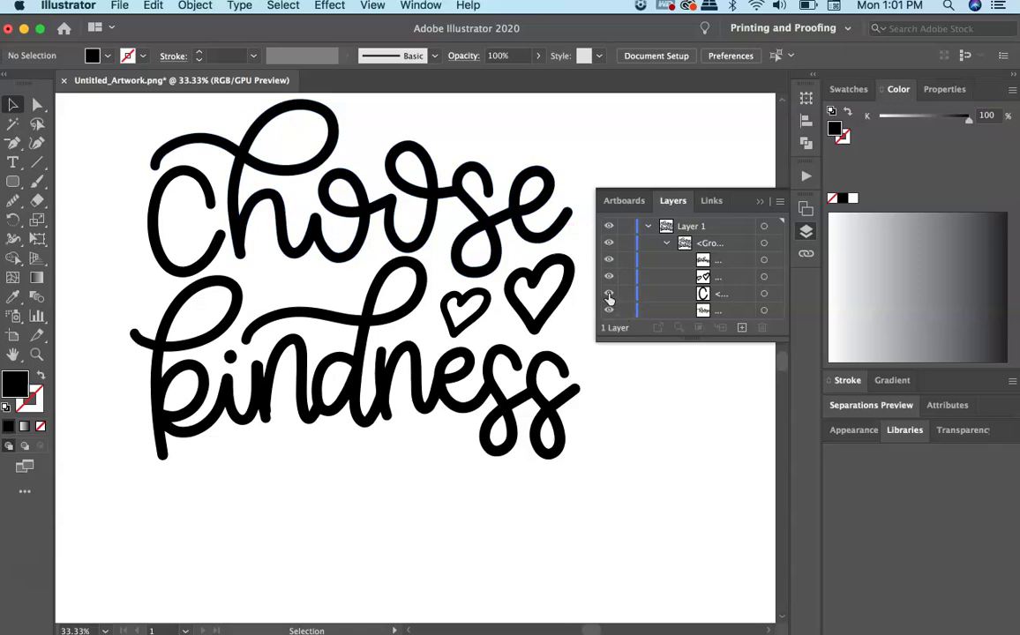
{"action": "left_click", "coordinate": [608, 293]}
{"action": "left_click", "coordinate": [608, 293]}
{"action": "left_click", "coordinate": [771, 293]}
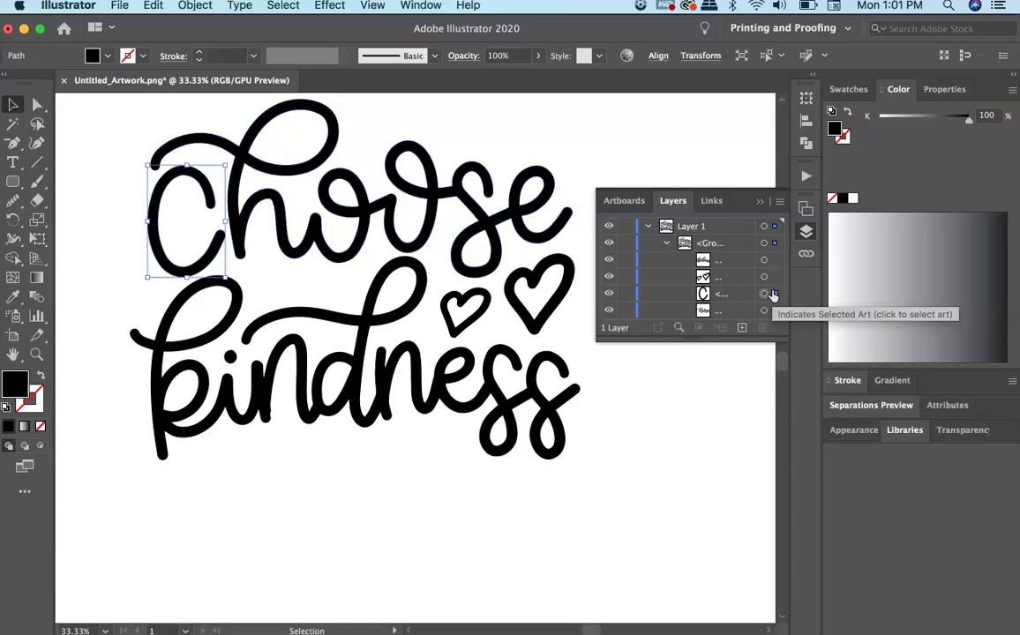
{"action": "left_click", "coordinate": [774, 312], "text": "shift"}
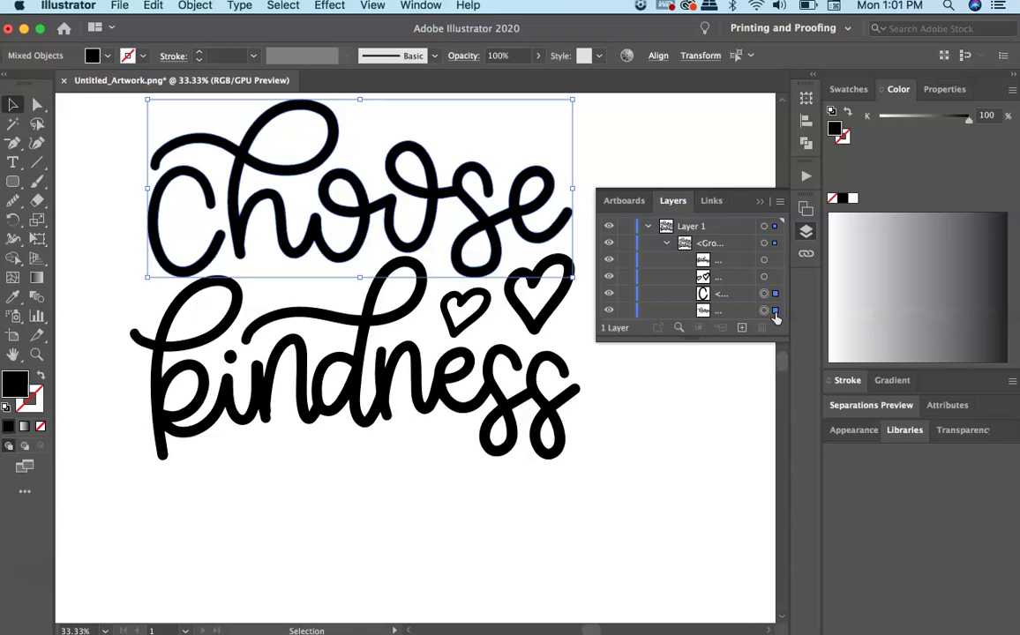
{"action": "key", "text": "super+8"}
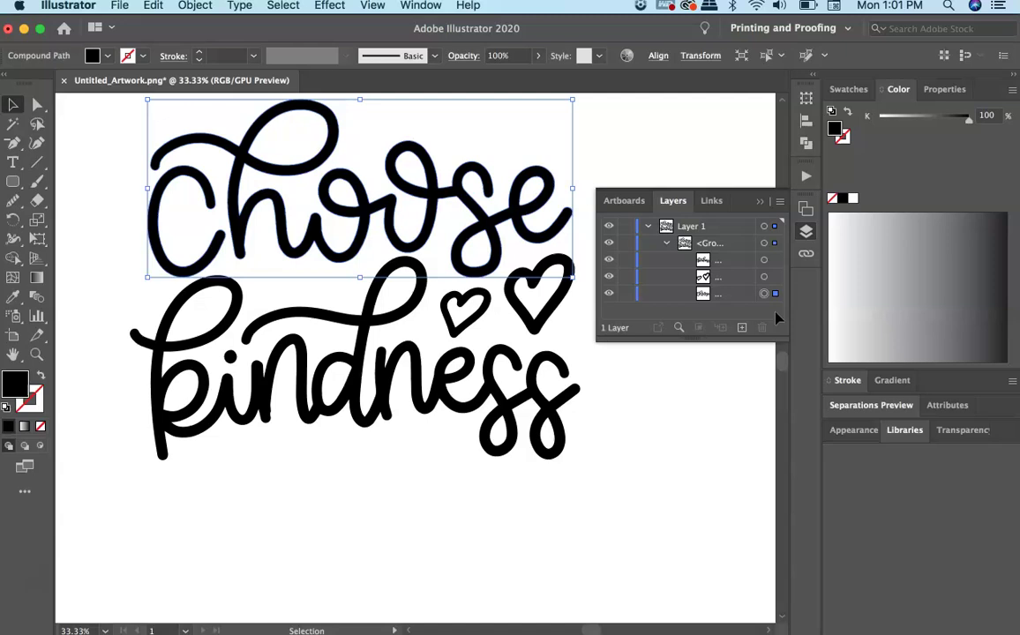
Step: Select all three group items, make them one compound path, and toggle its visibility to verify
{"action": "left_click", "coordinate": [776, 259]}
{"action": "left_click", "coordinate": [776, 276], "text": "shift"}
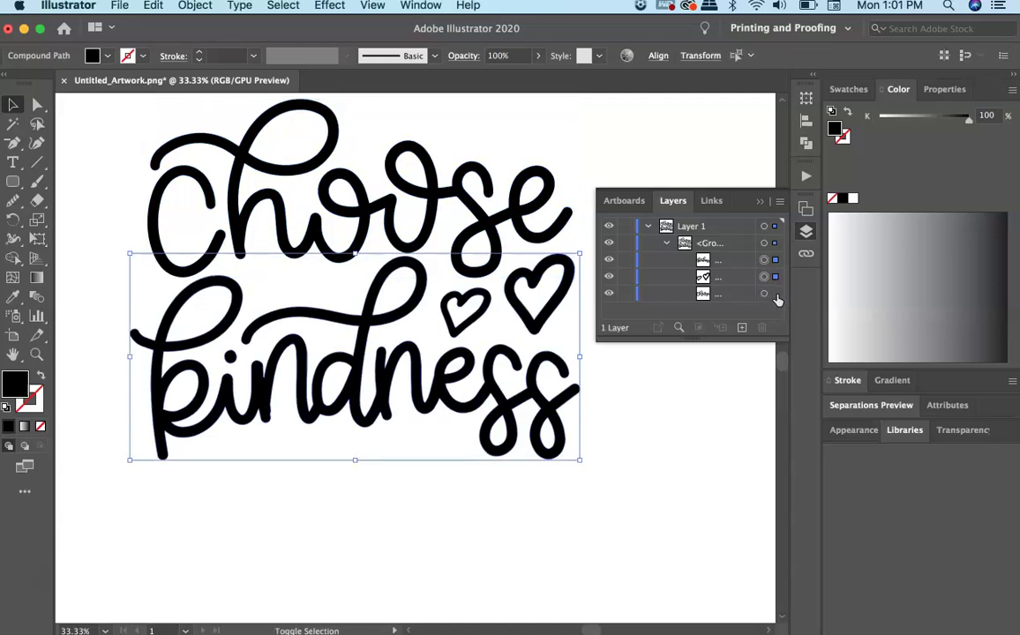
{"action": "left_click", "coordinate": [776, 293], "text": "shift"}
{"action": "key", "text": "a"}
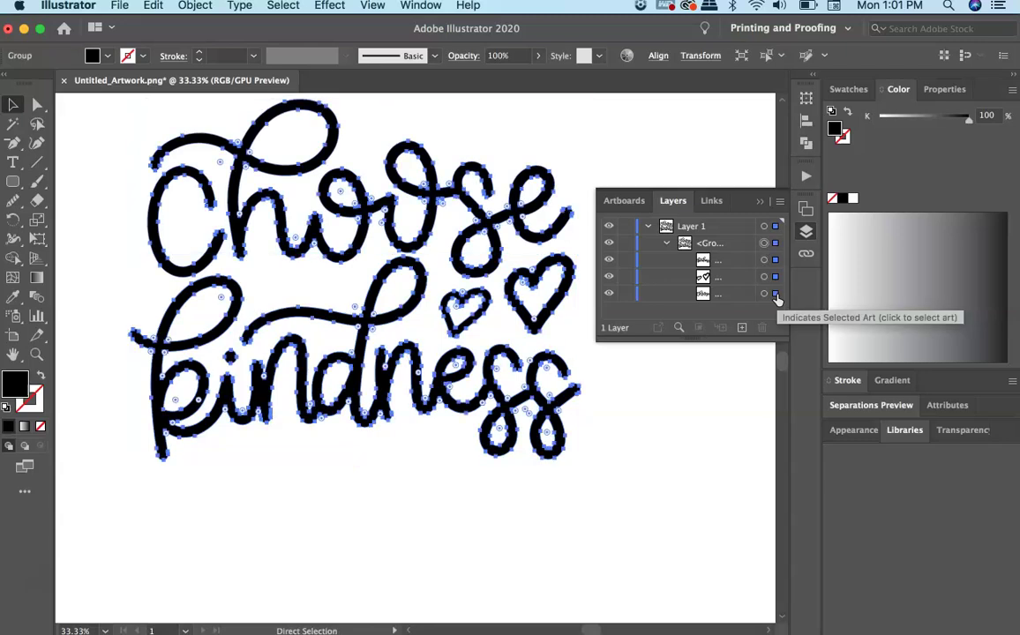
{"action": "key", "text": "super+8"}
{"action": "key", "text": "v"}
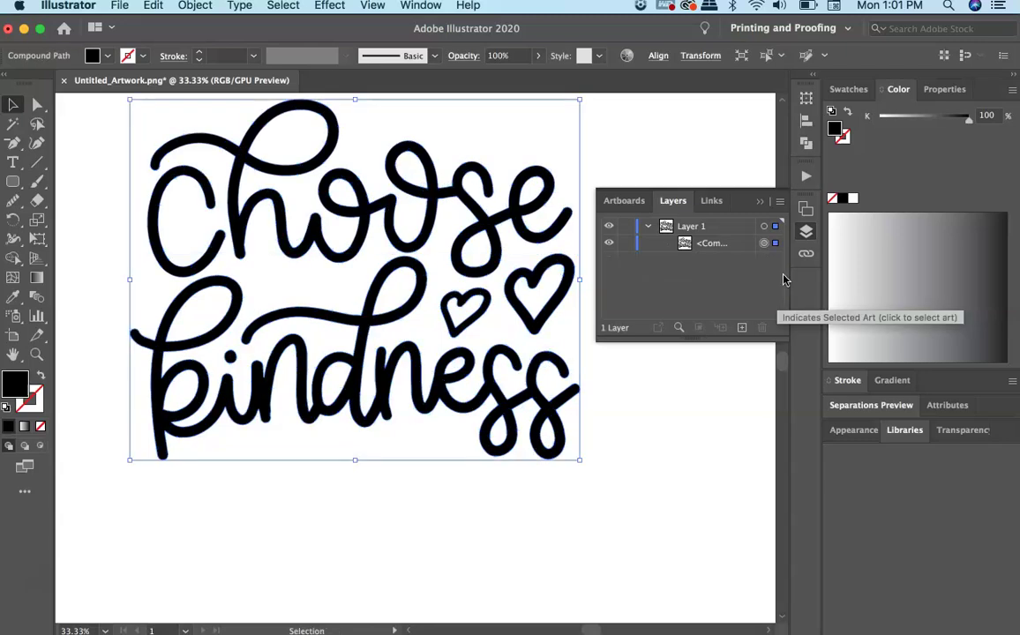
{"action": "left_click", "coordinate": [609, 243]}
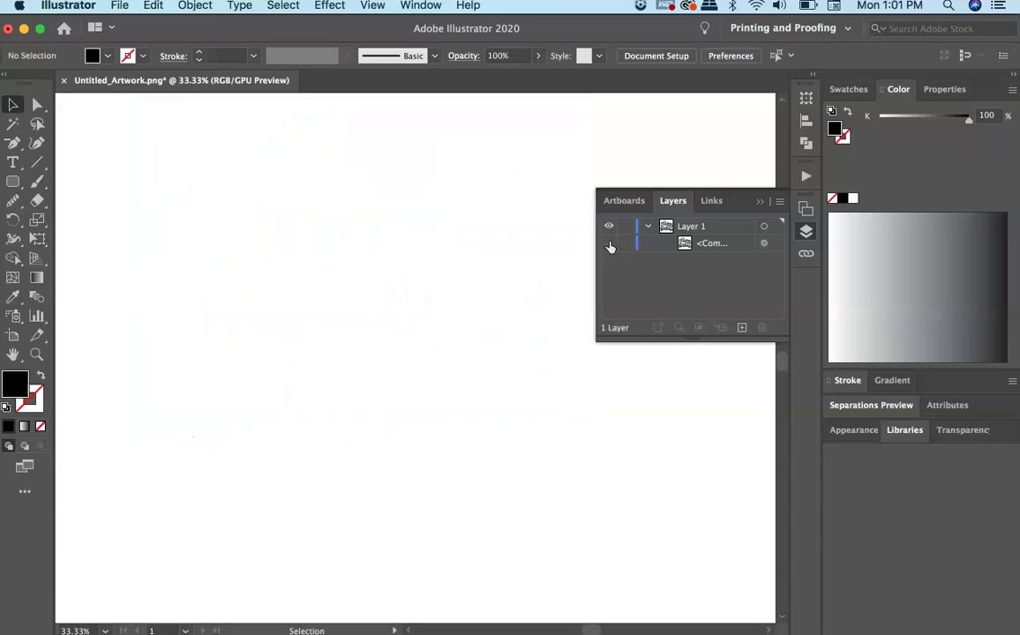
{"action": "left_click", "coordinate": [609, 242]}
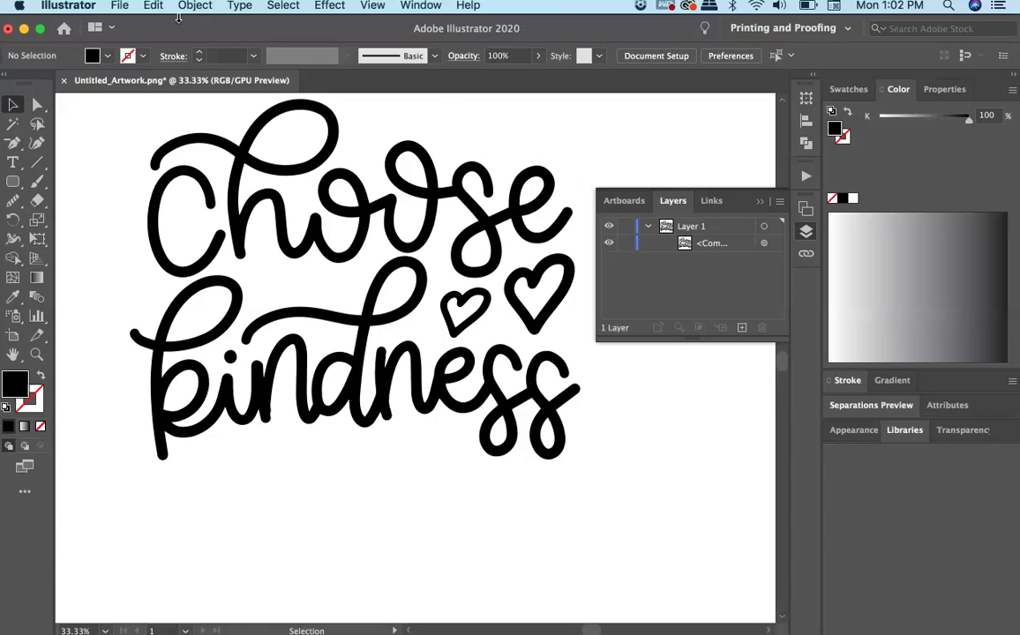
Step: Save the artwork as Untitled_Artwork.svg in Downloads in SVG format, accepting the default SVG options
{"action": "left_click", "coordinate": [121, 7]}
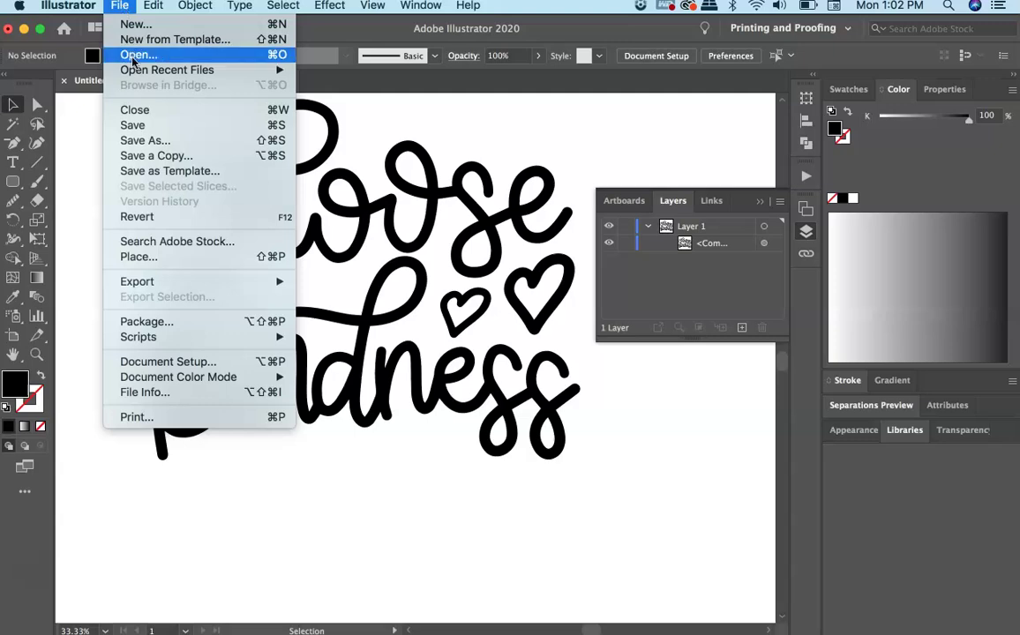
{"action": "left_click", "coordinate": [147, 142]}
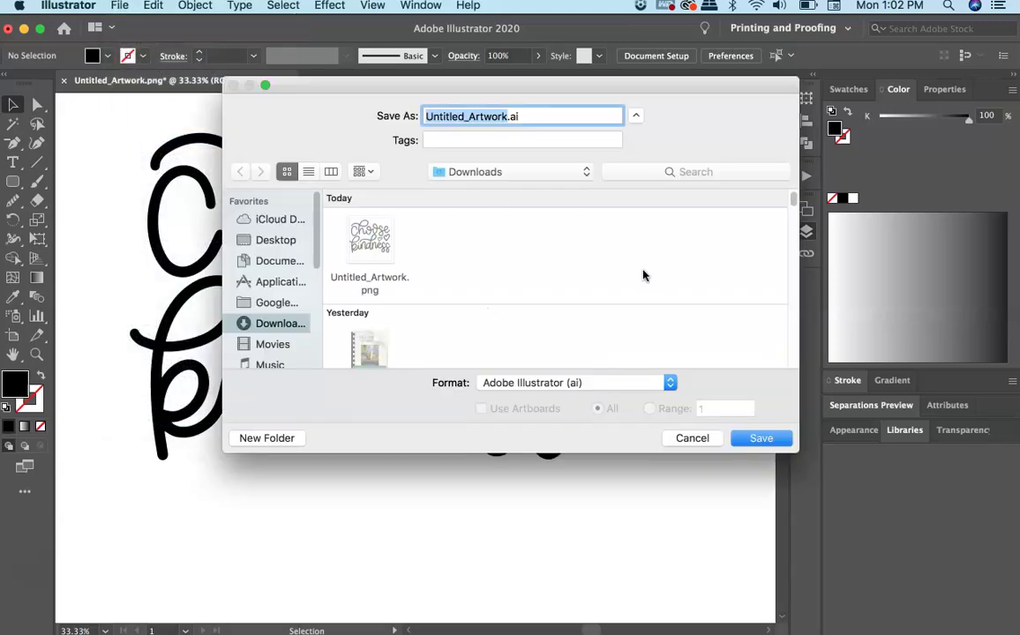
{"action": "left_click", "coordinate": [670, 383]}
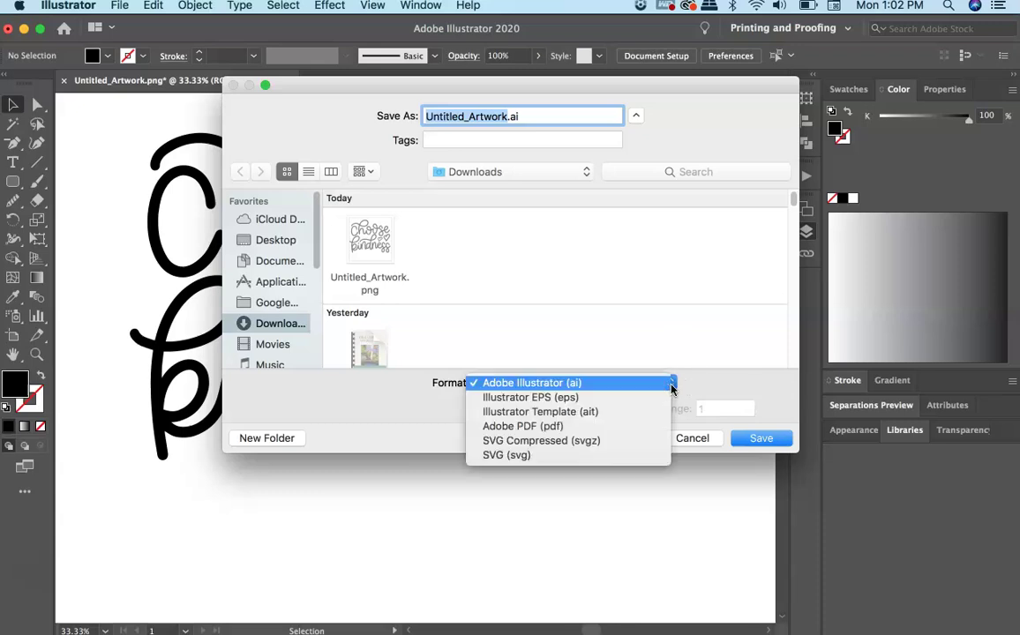
{"action": "left_click", "coordinate": [609, 455]}
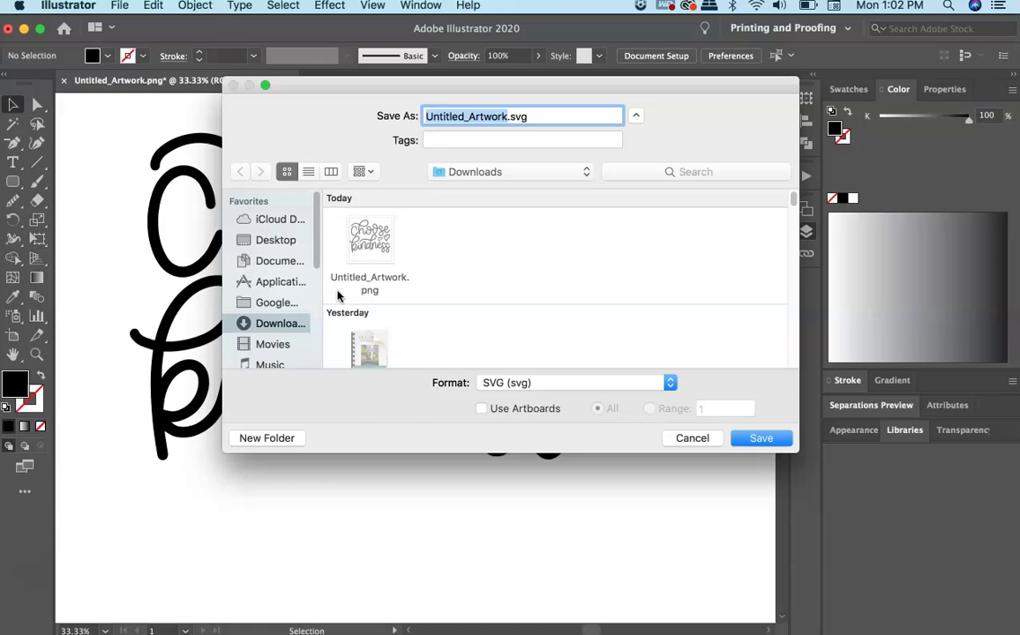
{"action": "left_click", "coordinate": [276, 329]}
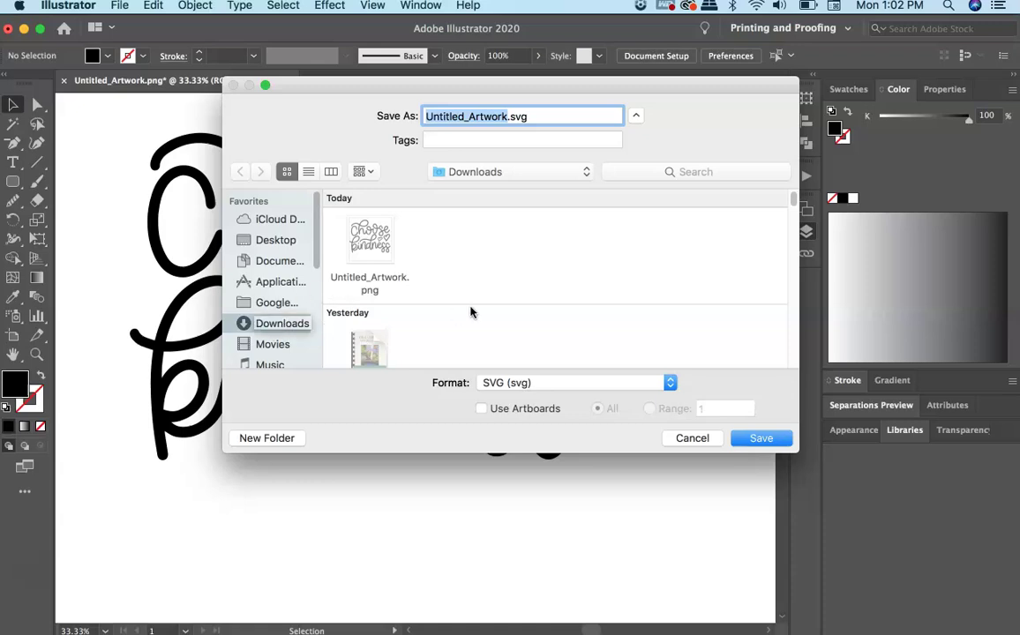
{"action": "left_click", "coordinate": [761, 439]}
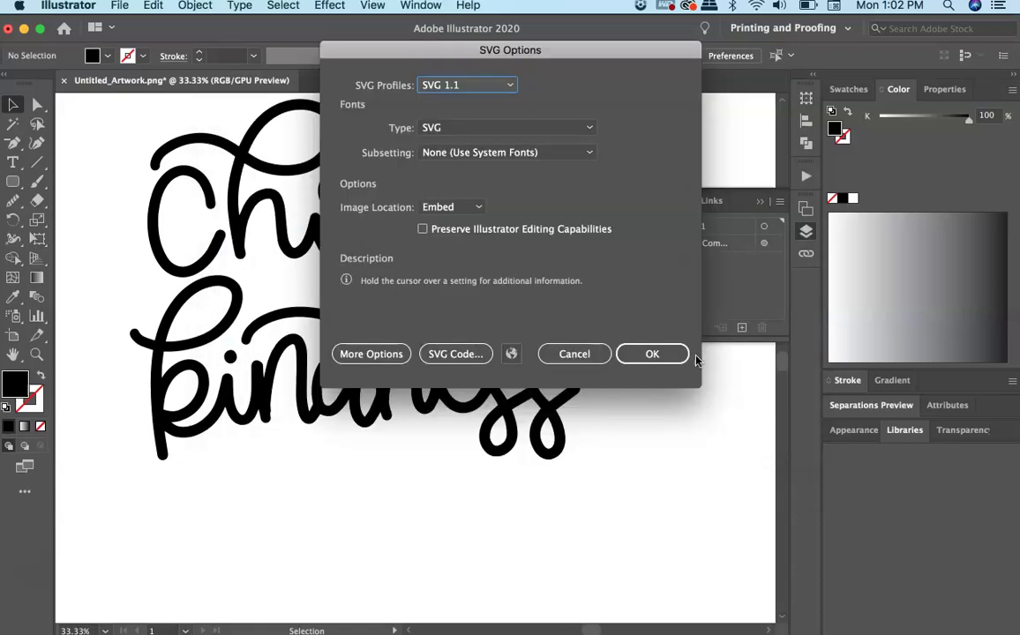
{"action": "left_click", "coordinate": [652, 354]}
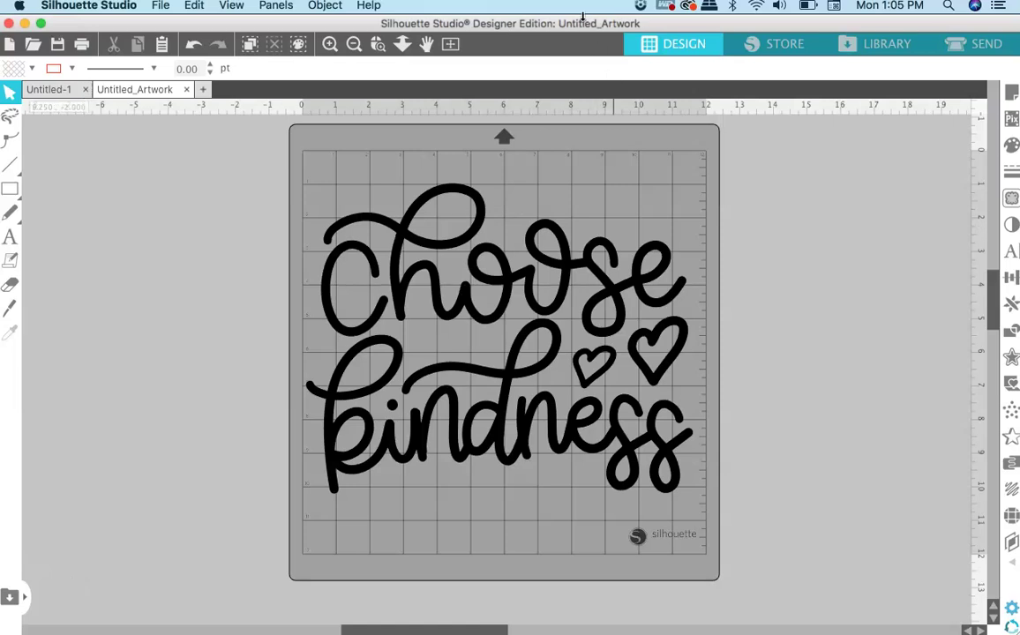
Step: Inspect the red cut lines around the Choose kindness lettering and hearts in the Send view, then return to Design
{"action": "left_click", "coordinate": [962, 48]}
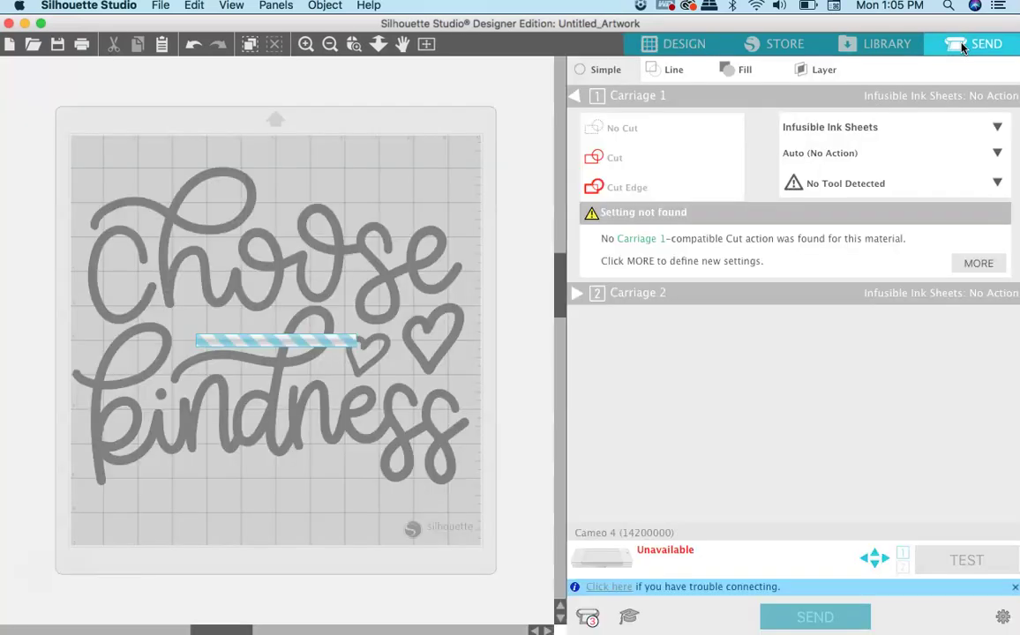
{"action": "left_click", "coordinate": [305, 44]}
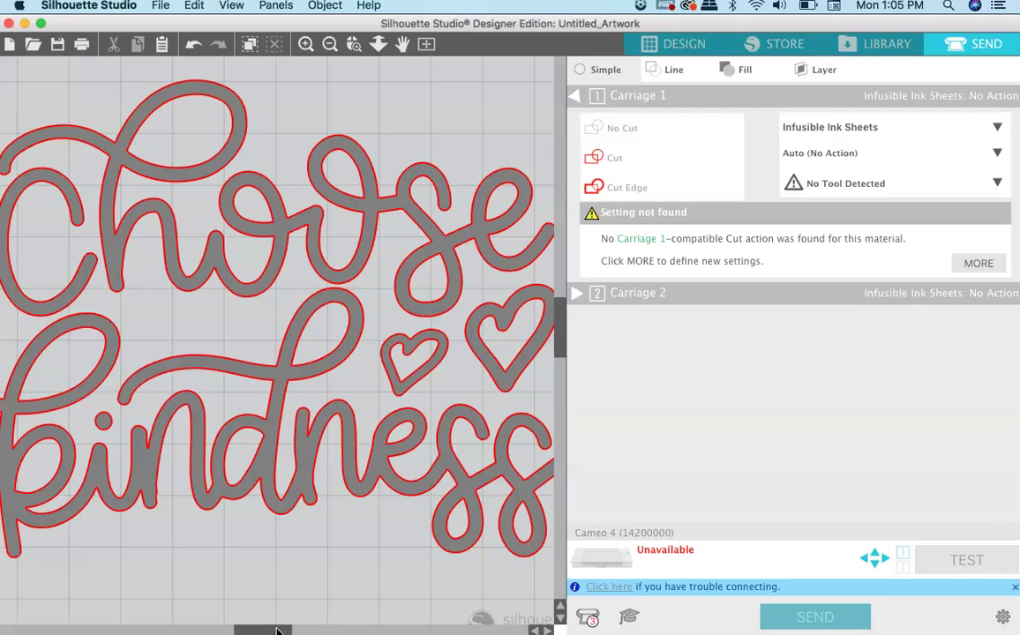
{"action": "mouse_move", "coordinate": [275, 630]}
{"action": "left_mouse_down"}
{"action": "mouse_move", "coordinate": [296, 631]}
{"action": "mouse_move", "coordinate": [260, 629]}
{"action": "left_mouse_up"}
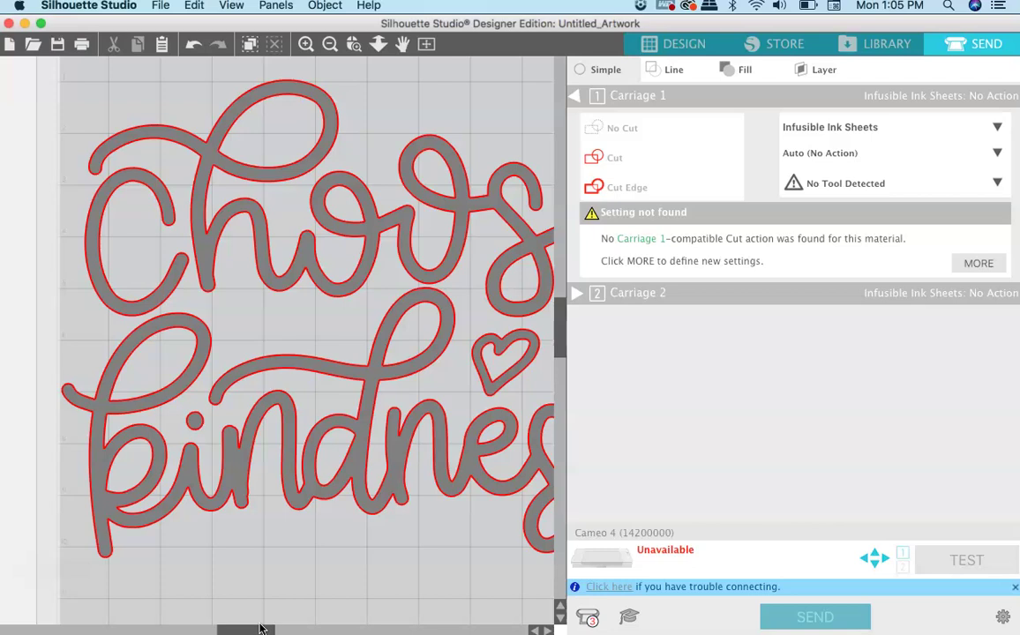
{"action": "left_click", "coordinate": [676, 55]}
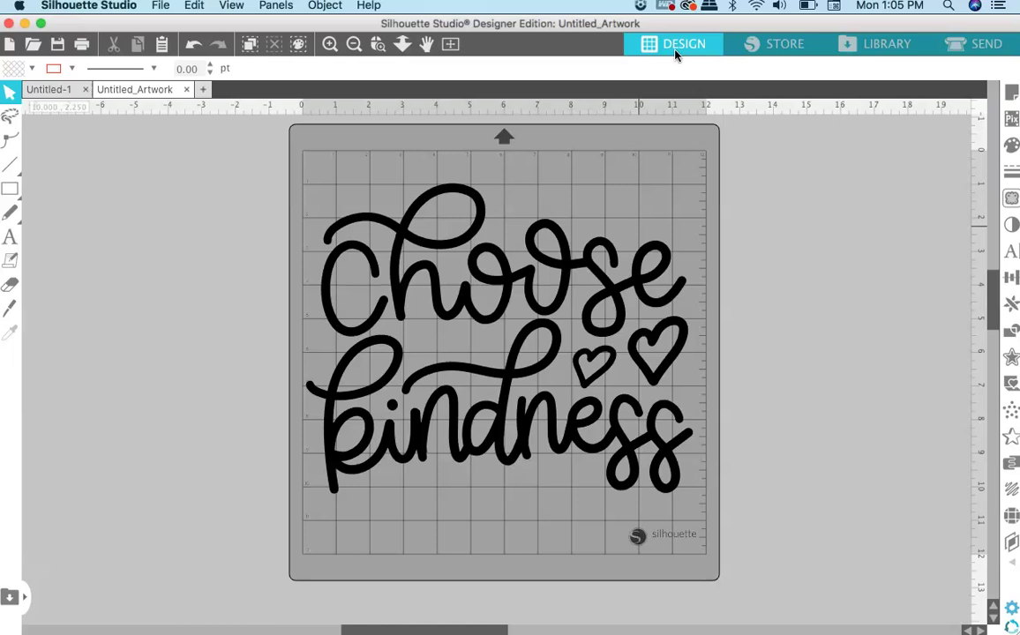